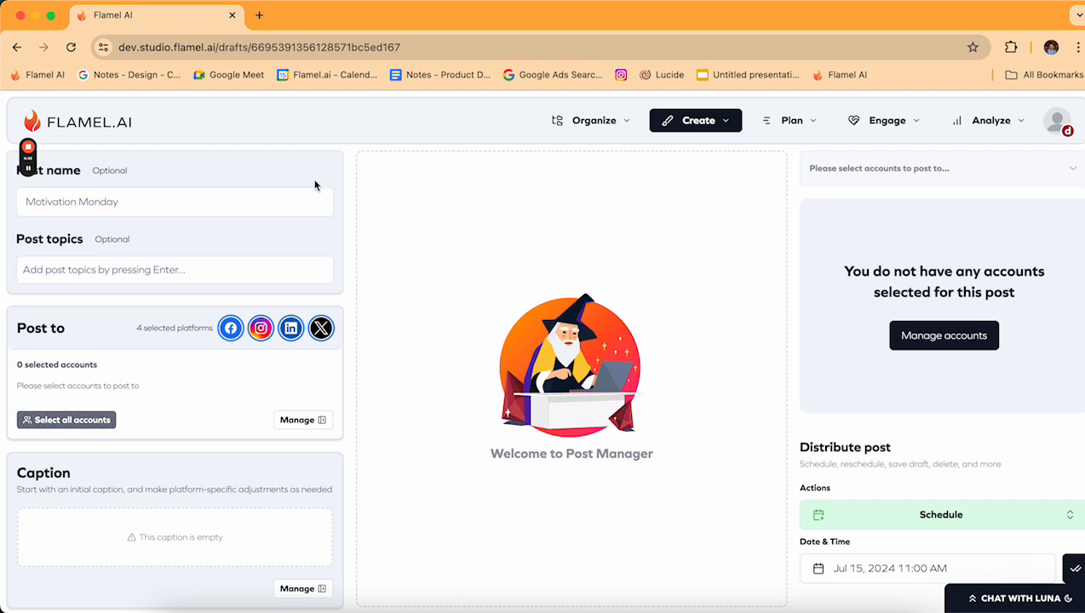
Title the draft 'Summer Sale' and add three topic tags: Sale, Promotion and New Client.
left_click(158, 201)
type("Summer Sale")
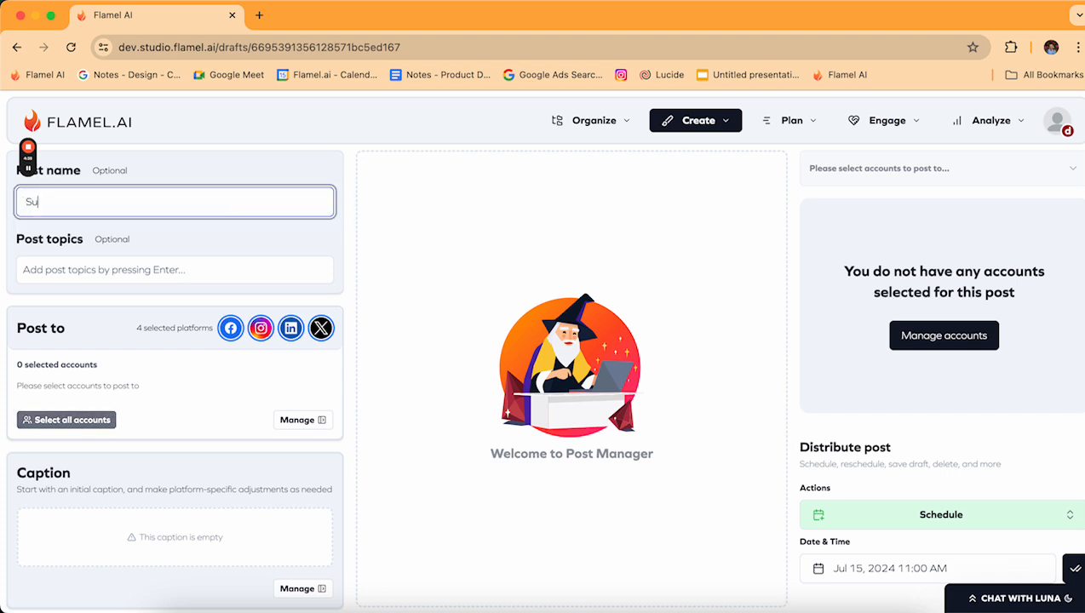
left_click(177, 264)
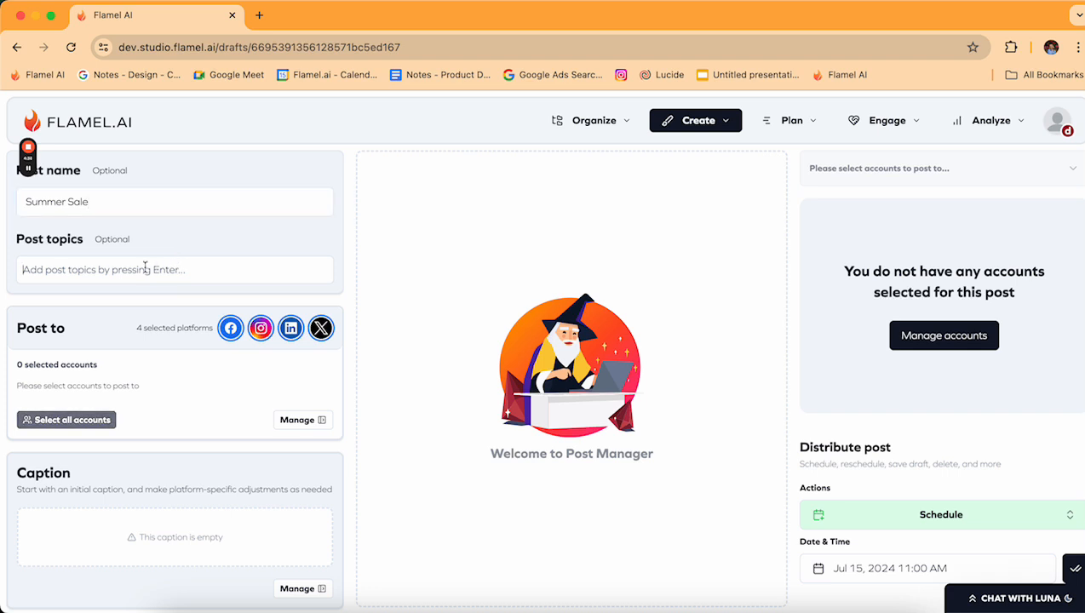
type("Sale")
key("Return")
type("P")
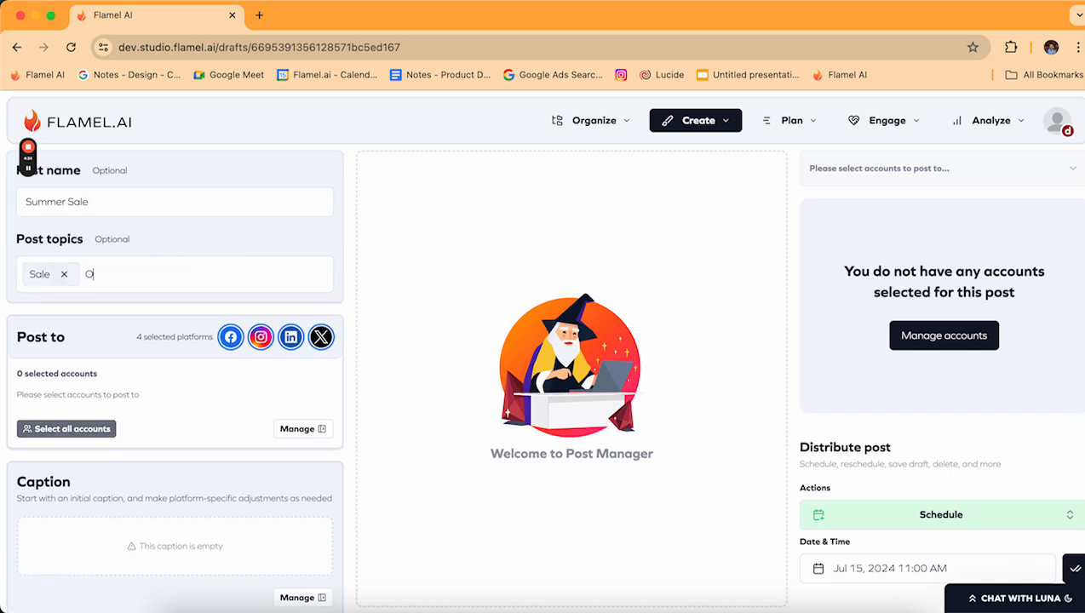
type("romotion")
key("Return")
type("New Client")
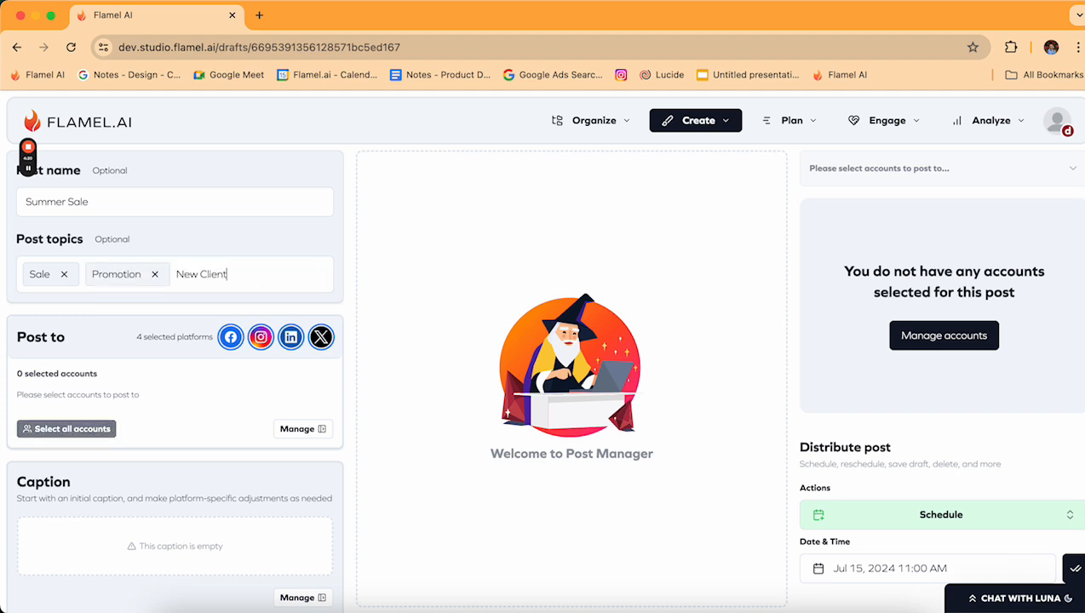
key("Return")
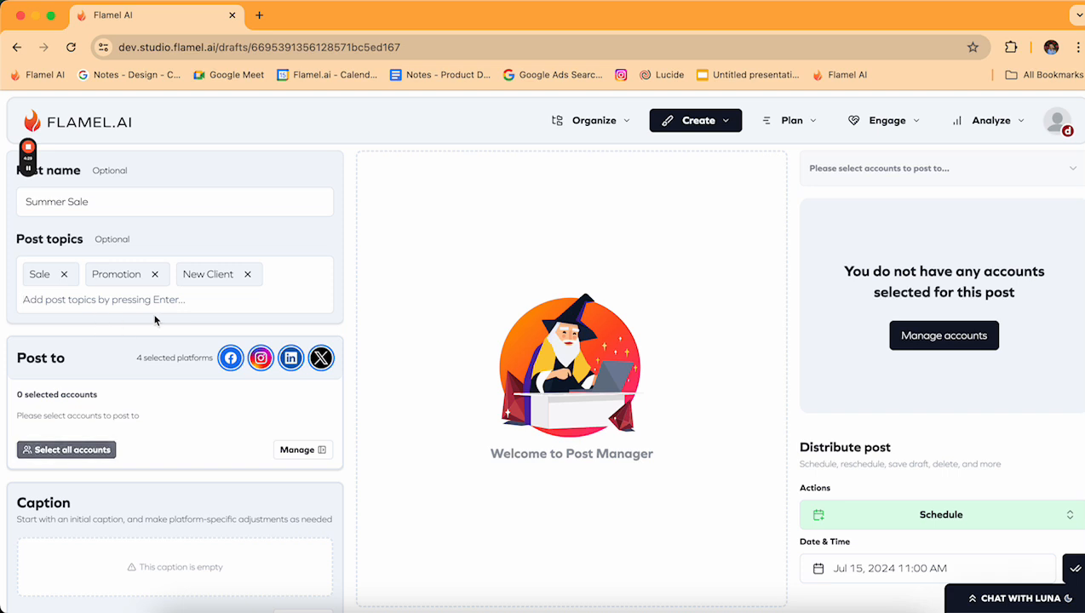
Drop LinkedIn and X, keeping the Travel Photography Facebook page and the Instagram account.
left_click(92, 356)
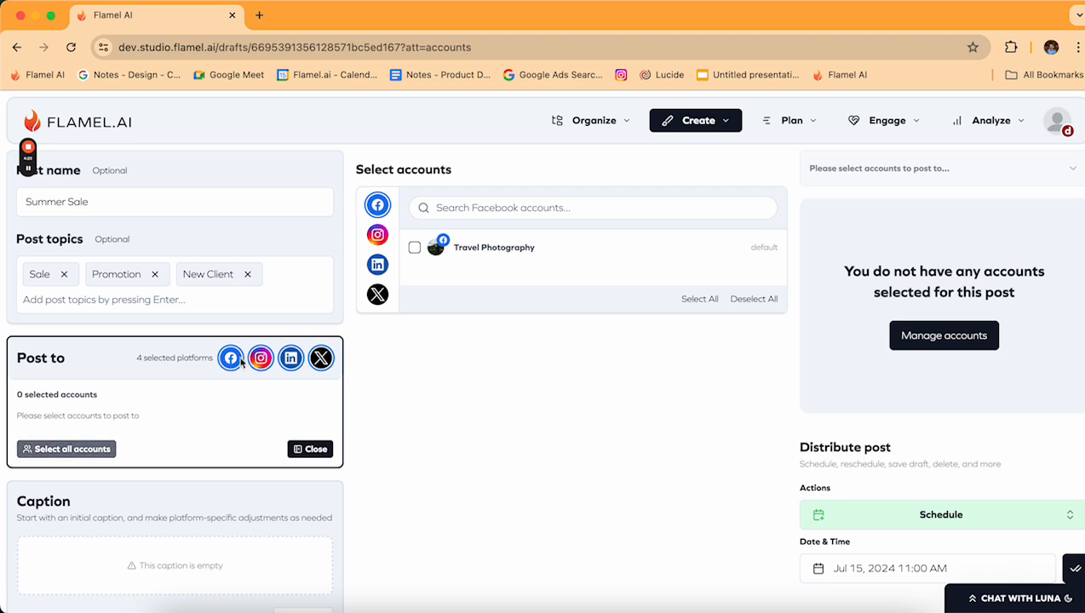
left_click(290, 358)
left_click(320, 358)
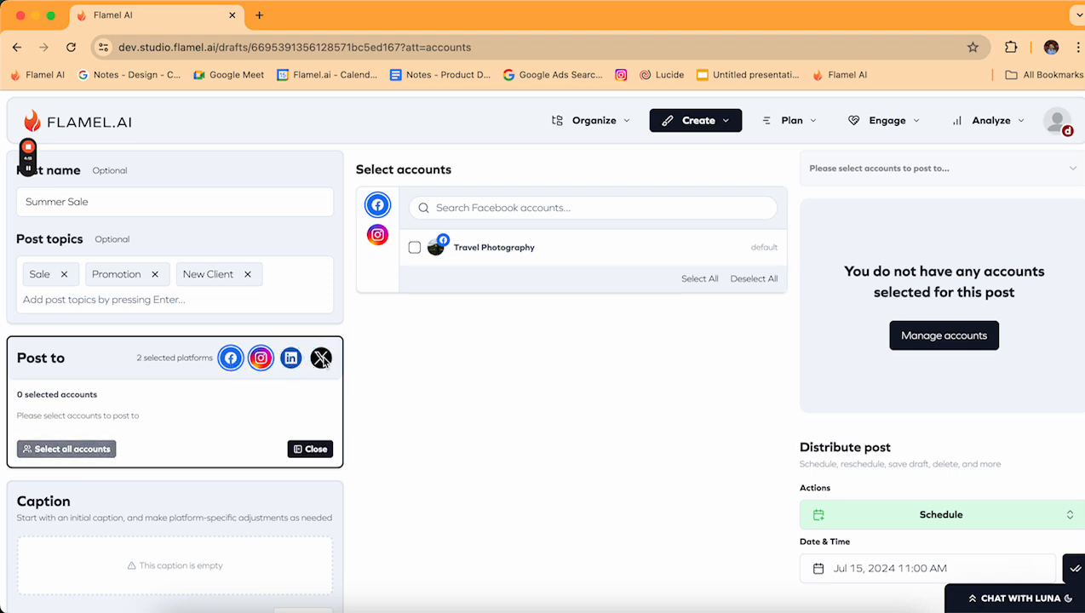
left_click(415, 249)
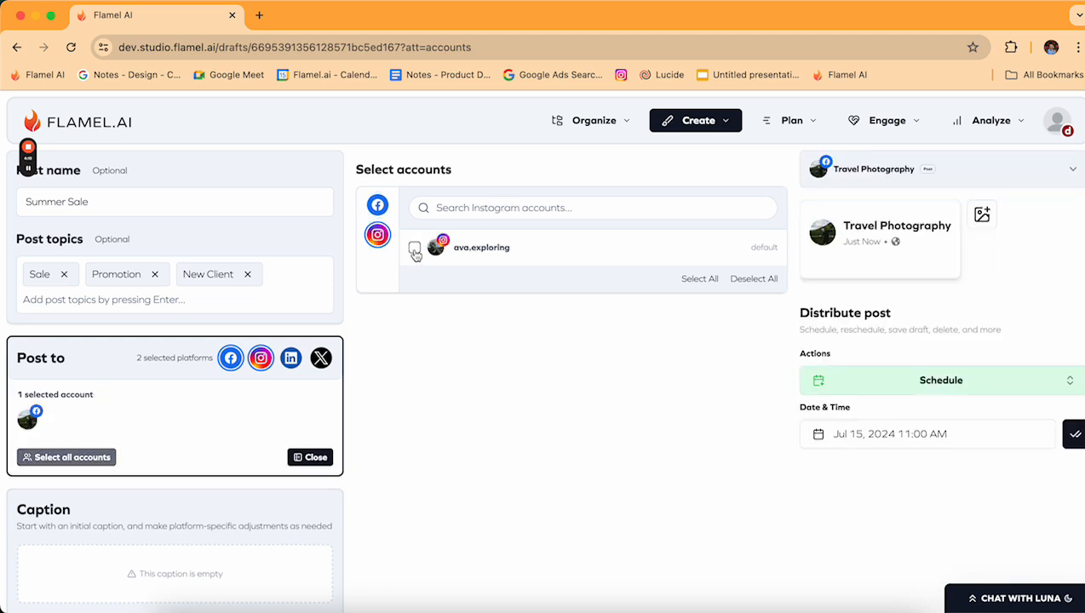
left_click(414, 247)
scroll(197, 463, "down", 3)
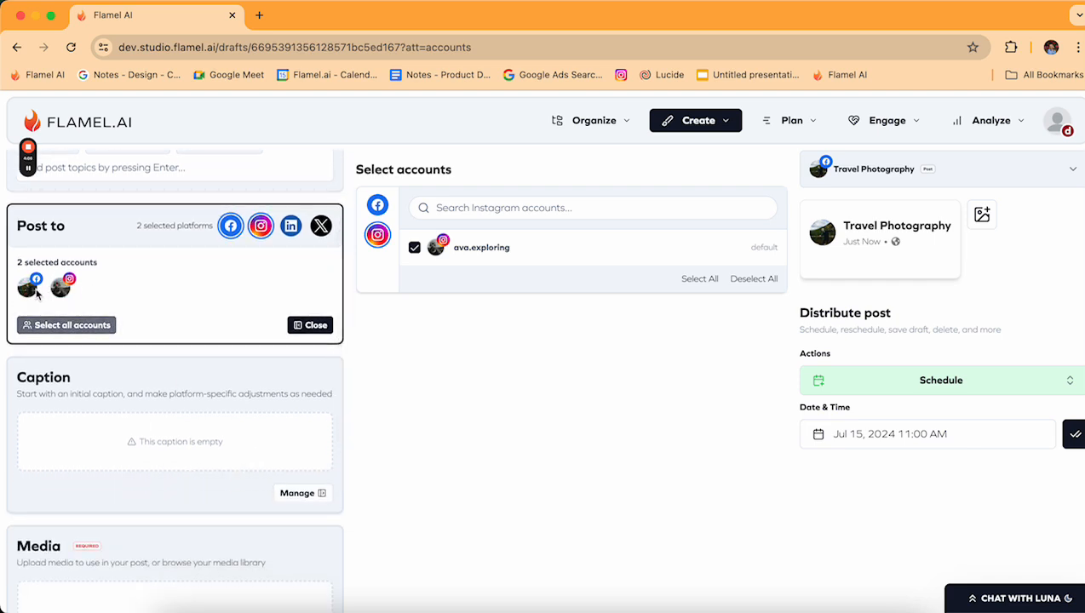
Write an AI caption prompt for a 20% off promo for new clients through August 20th.
left_click(141, 378)
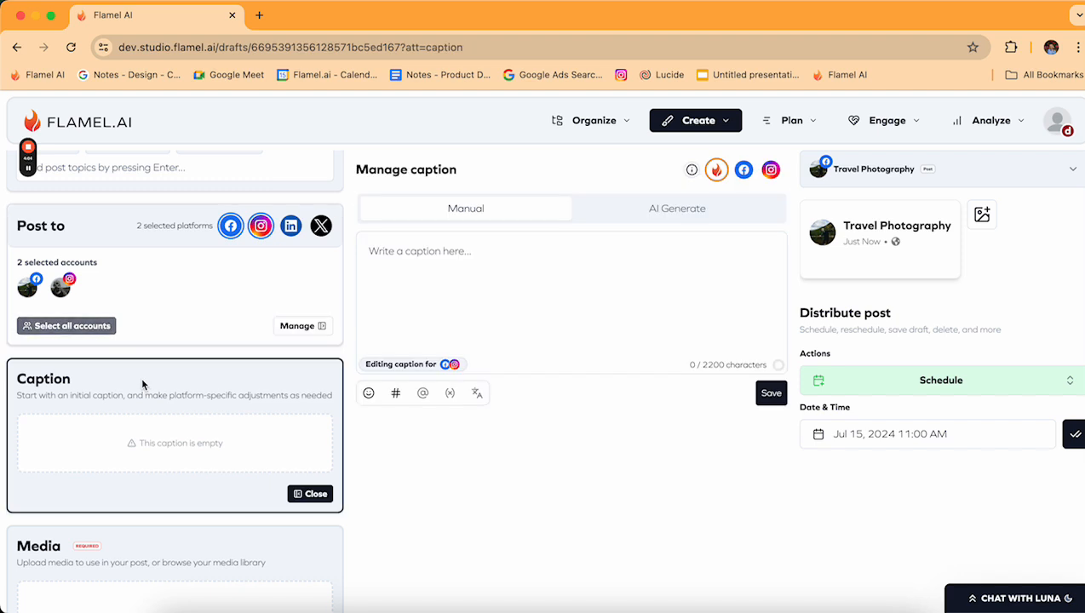
left_click(659, 225)
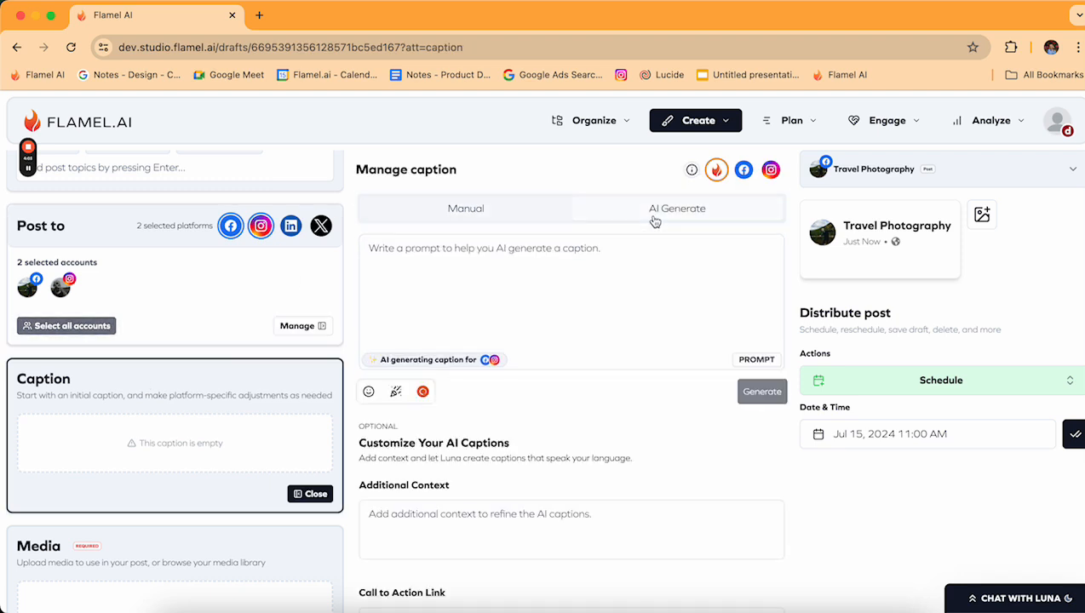
left_click(480, 277)
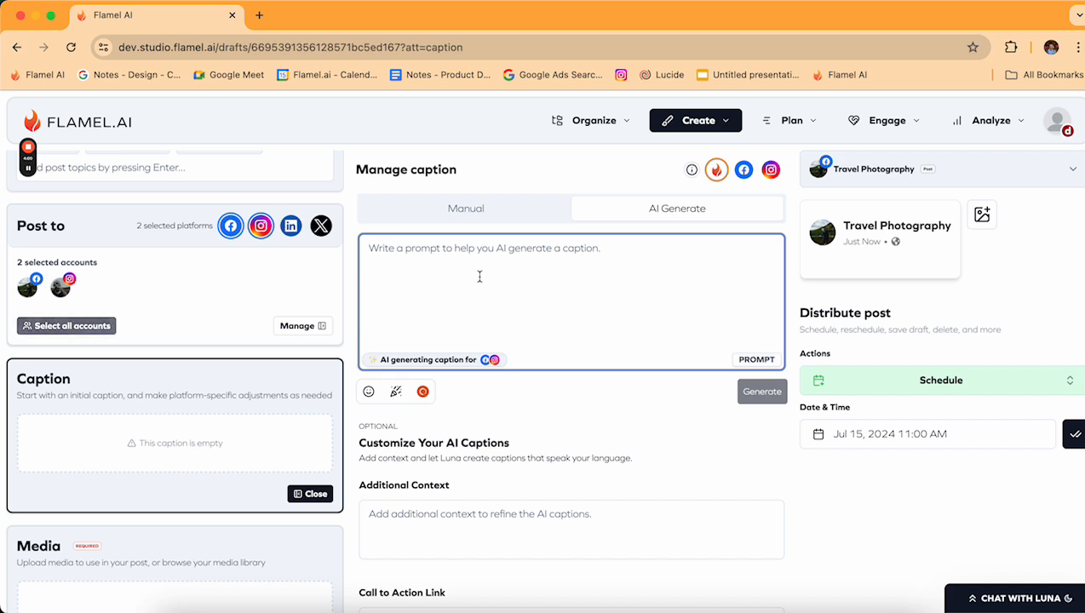
type("Cao")
key("BackSpace")
type("ption for")
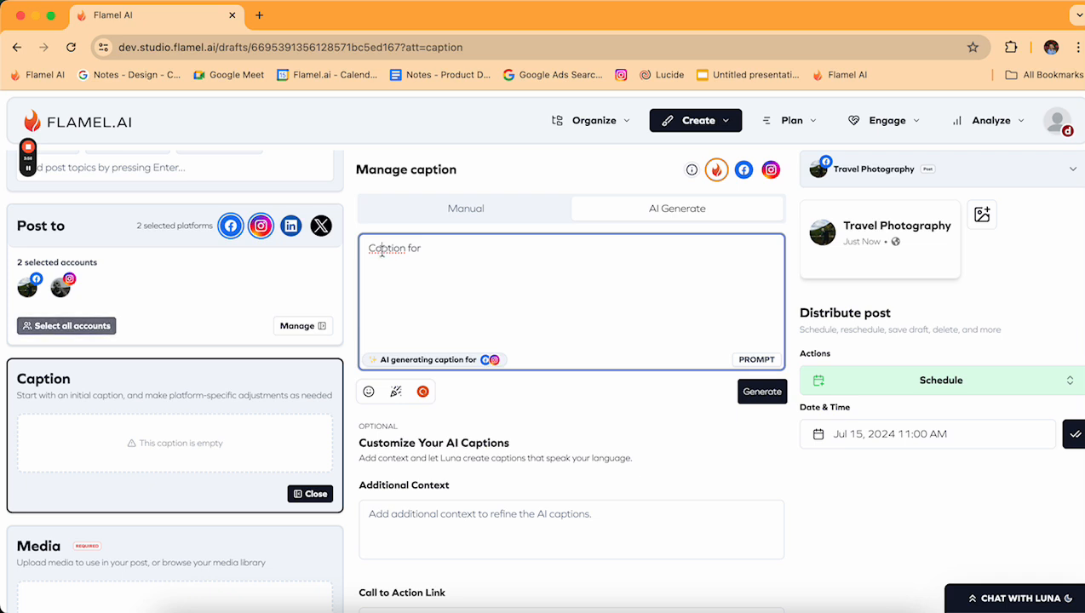
type(" a20%")
key("BackSpace")
key("BackSpace")
key("BackSpace")
type("20% off promo for new clients")
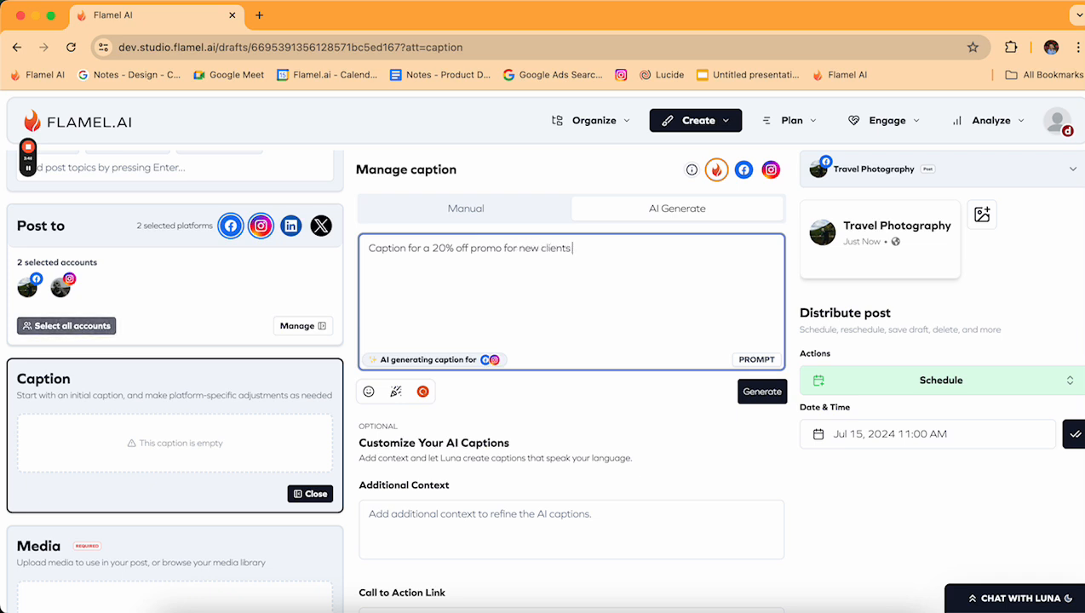
type(" through August 20th")
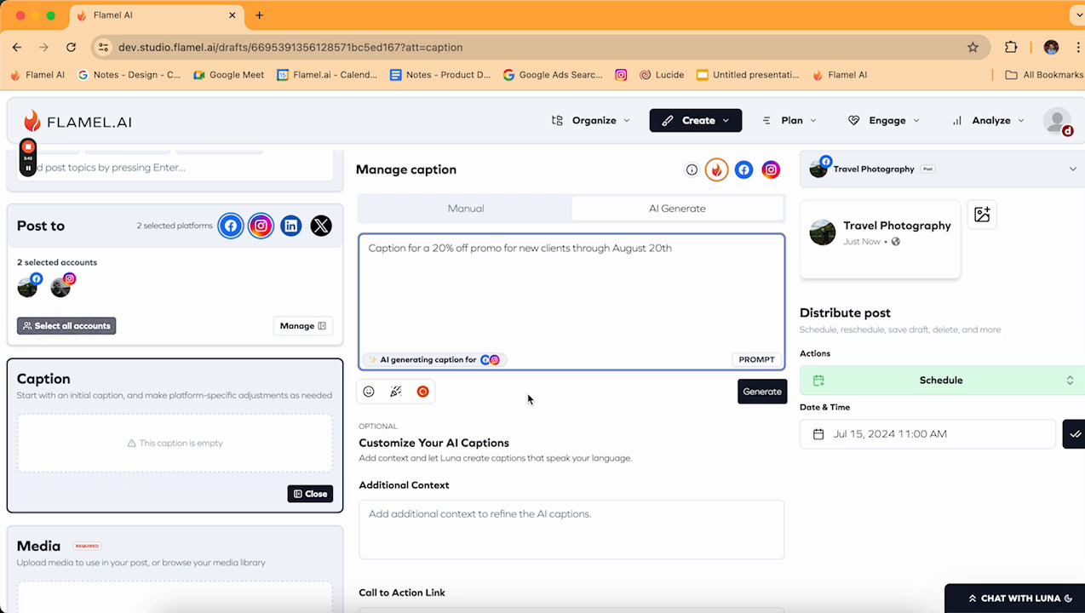
left_click(506, 484)
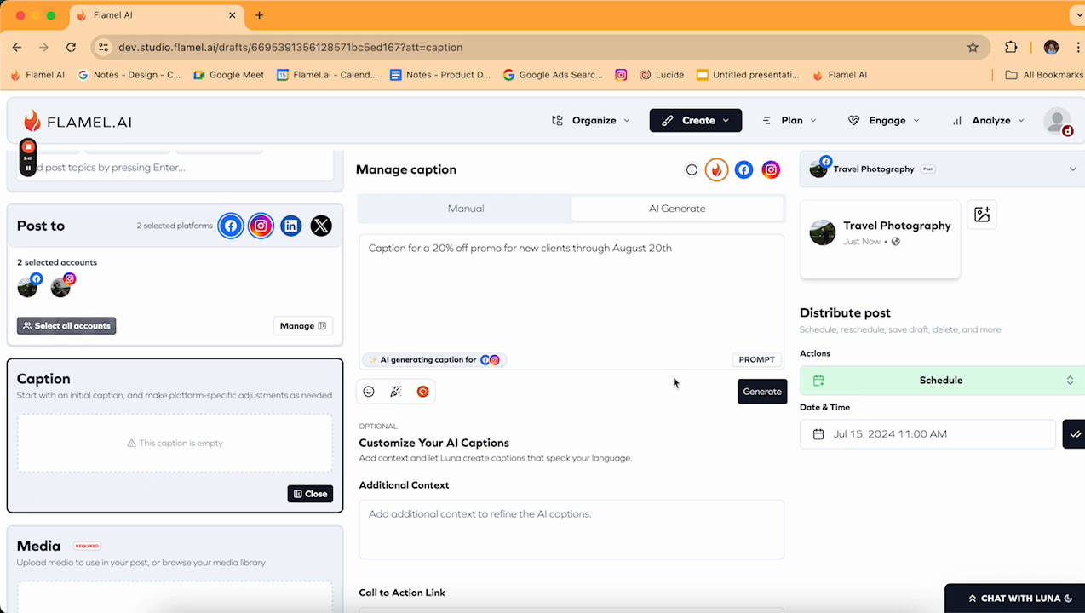
Choose the Fun tone and generate the caption suggestions.
scroll(578, 438, "down", 3)
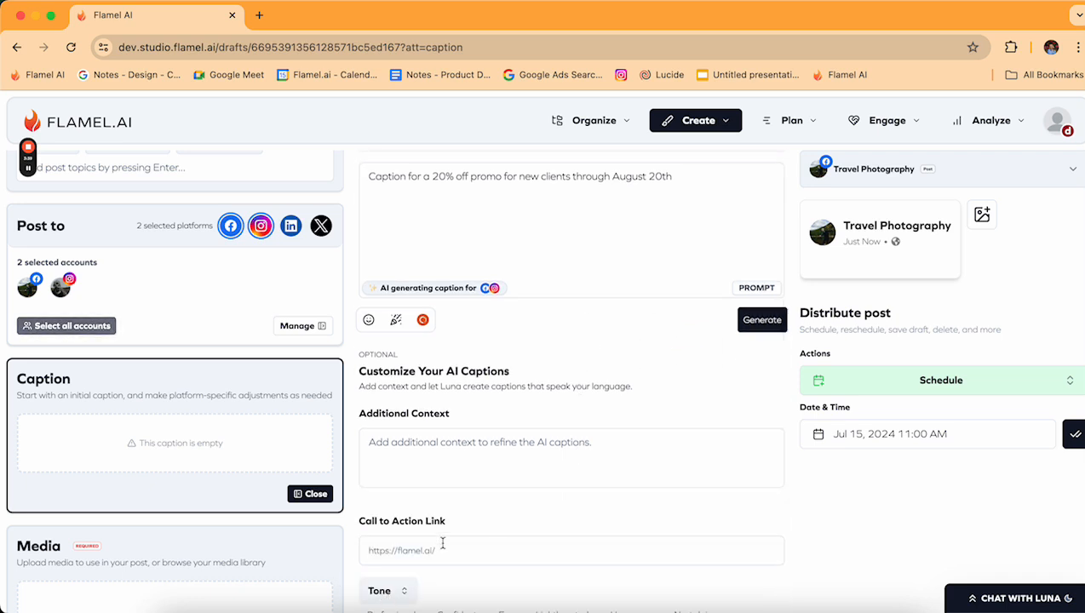
left_click(505, 558)
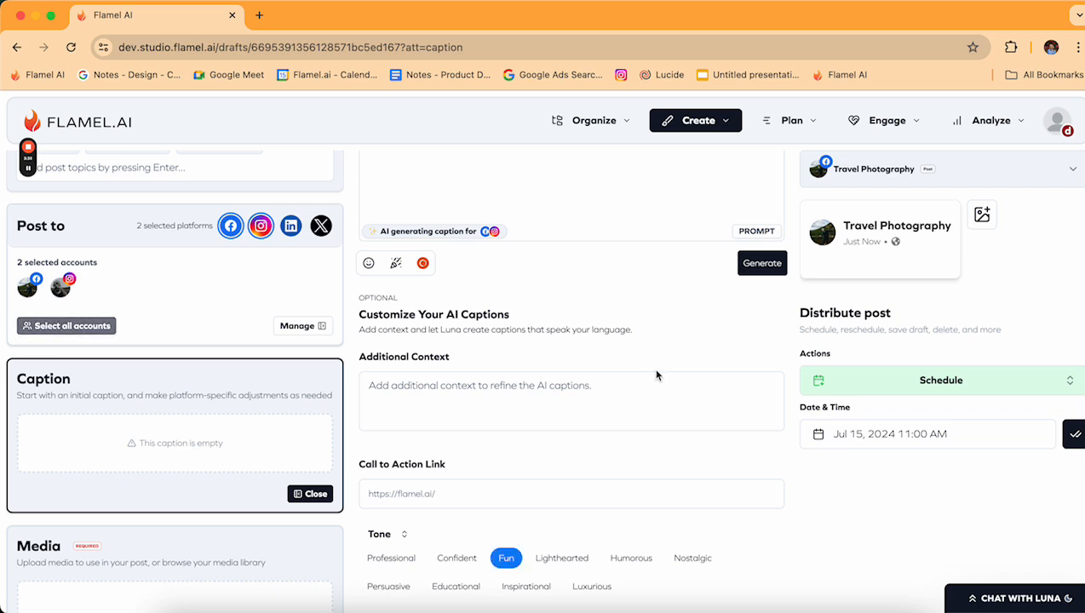
scroll(657, 375, "up", 3)
left_click(762, 391)
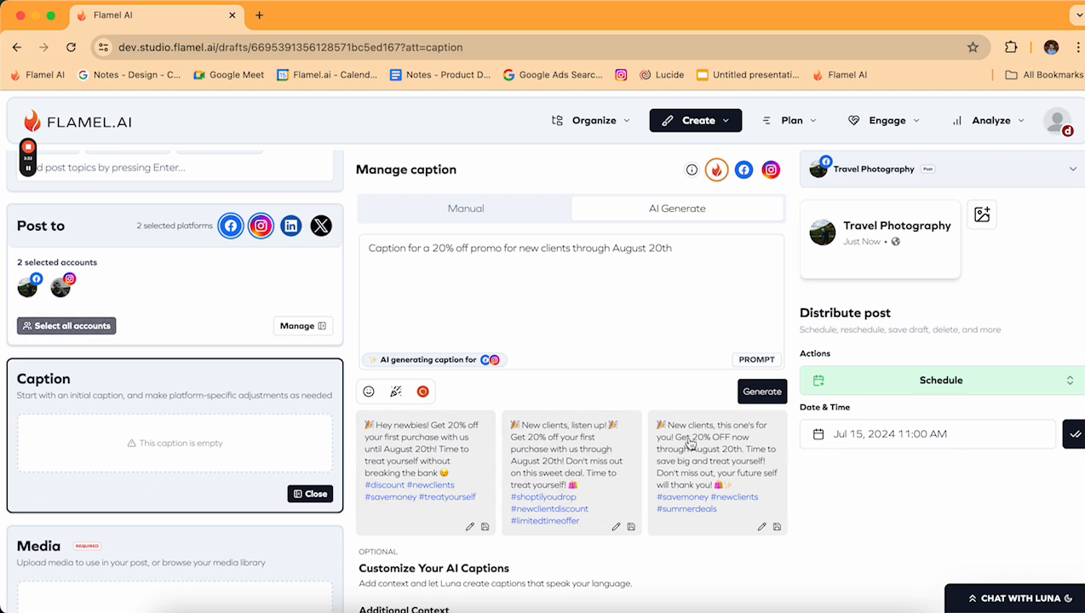
Adopt the second AI suggestion as the caption and strip its three hashtags in the Facebook version.
left_click(617, 527)
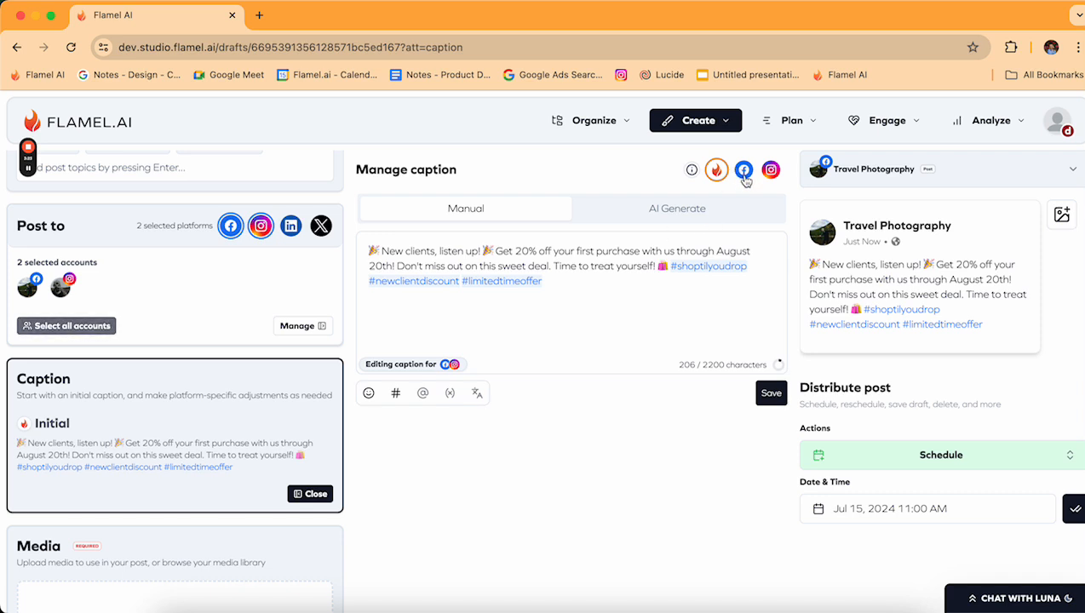
left_click(745, 172)
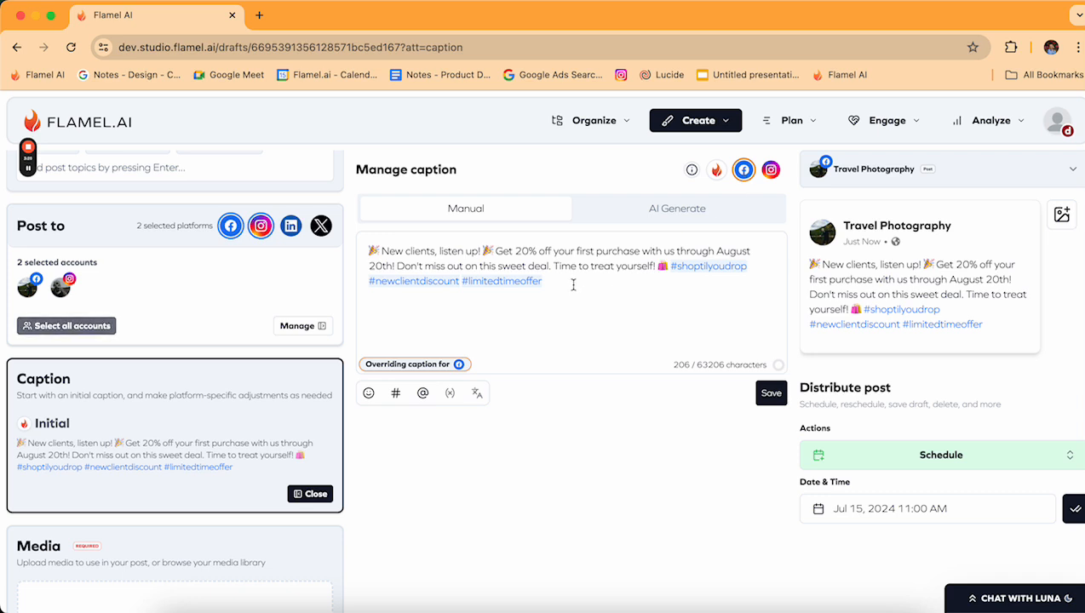
left_click_drag(588, 286, 672, 265)
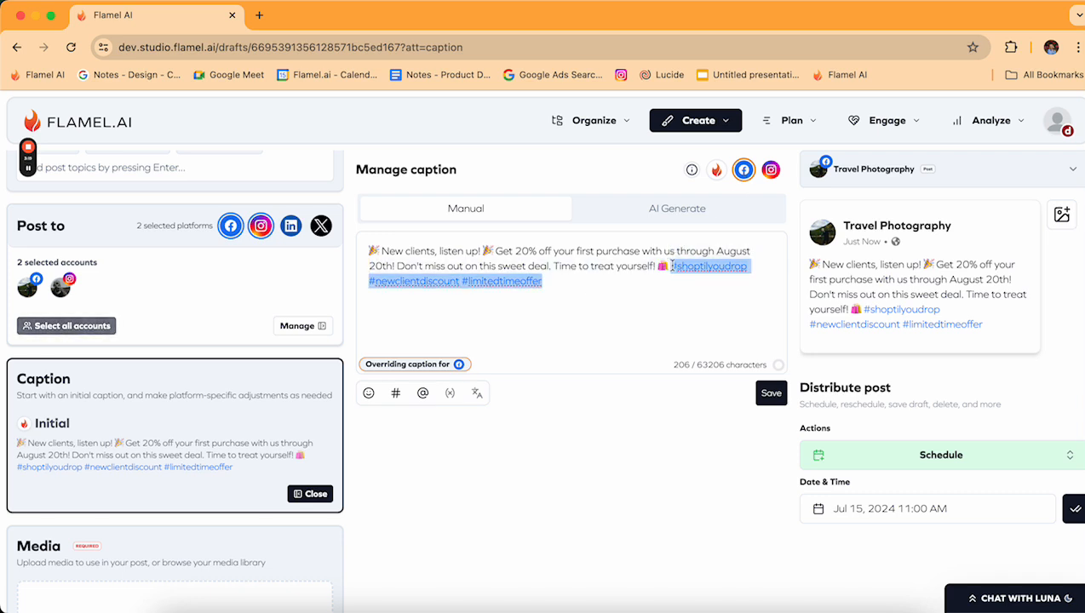
key("BackSpace")
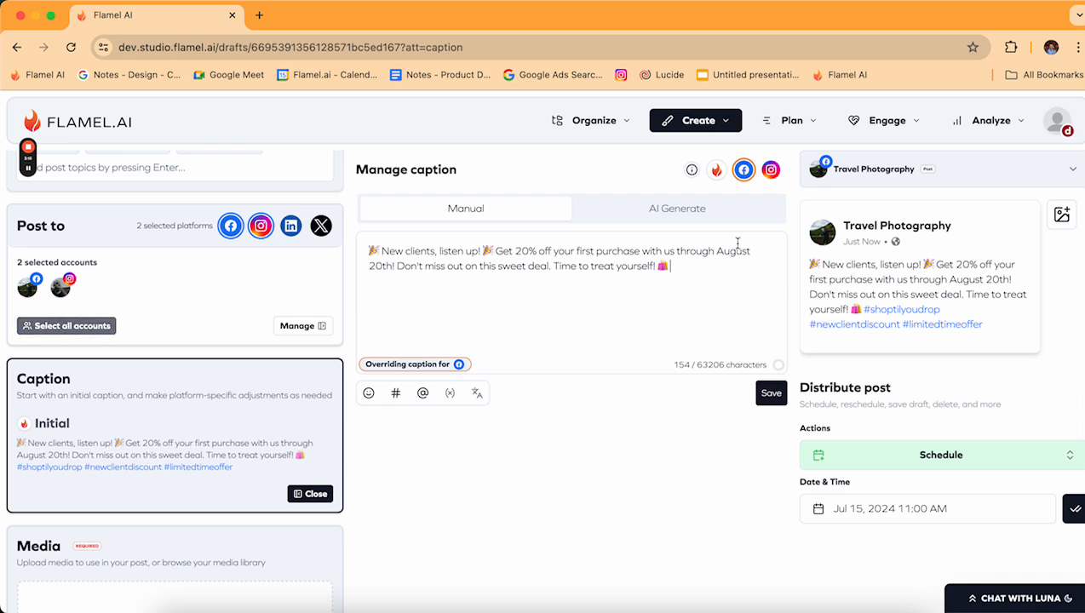
left_click(771, 170)
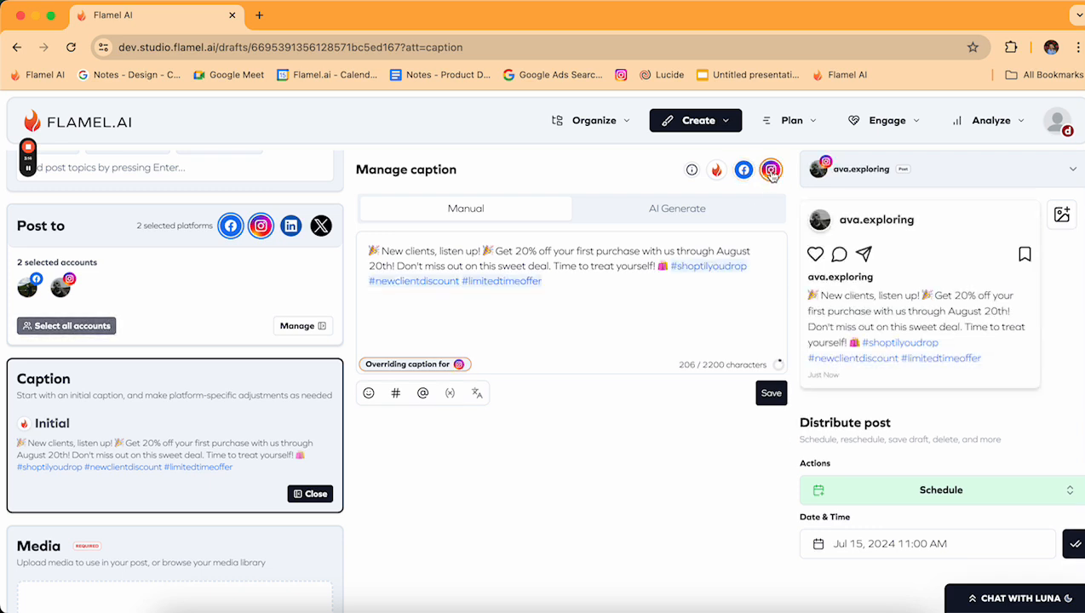
left_click(564, 282)
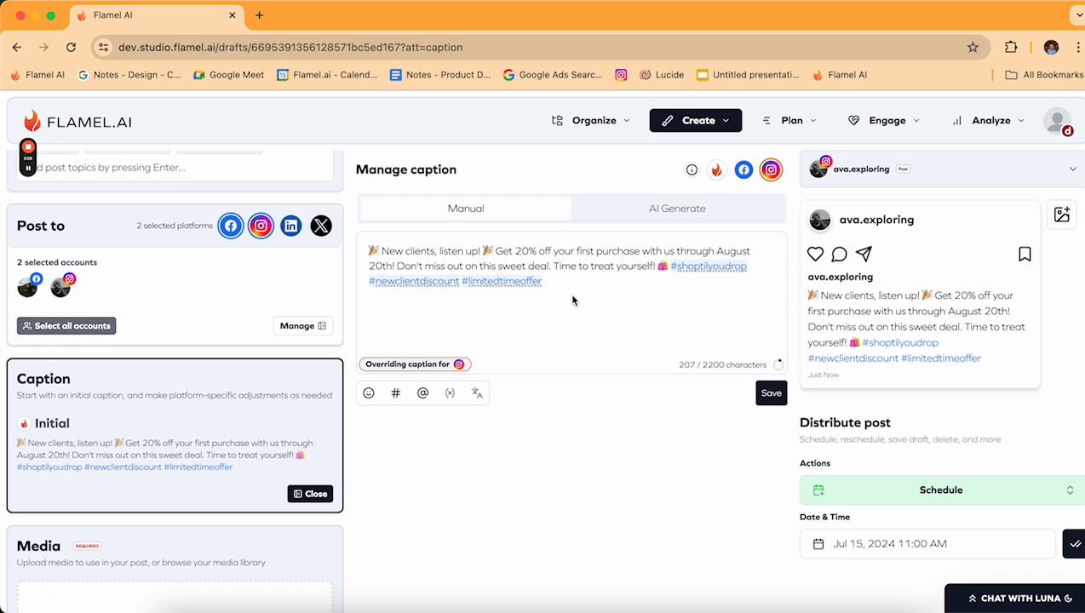
type("@")
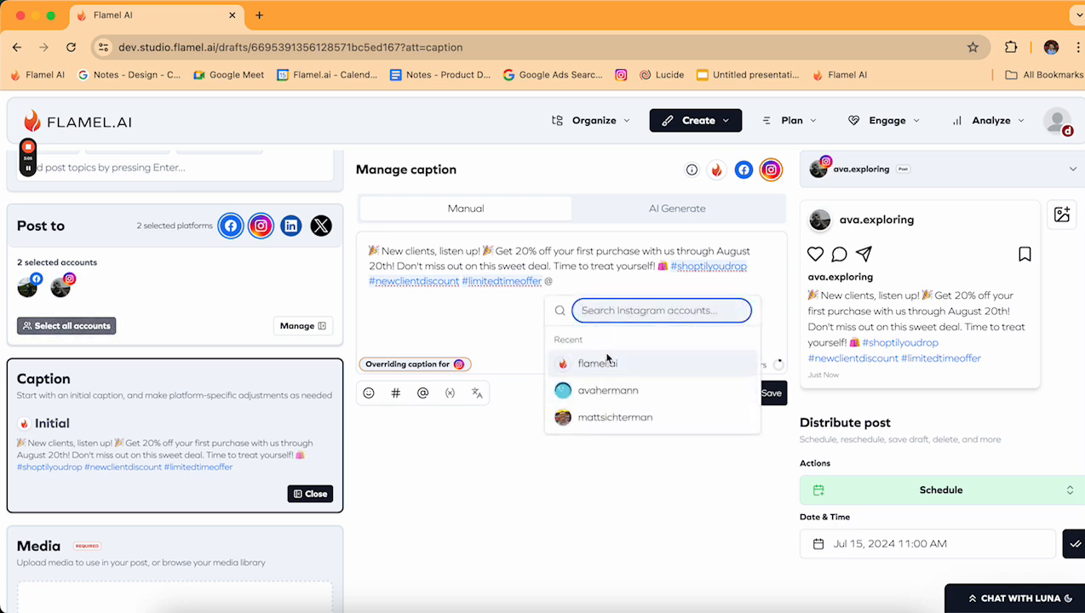
left_click(598, 366)
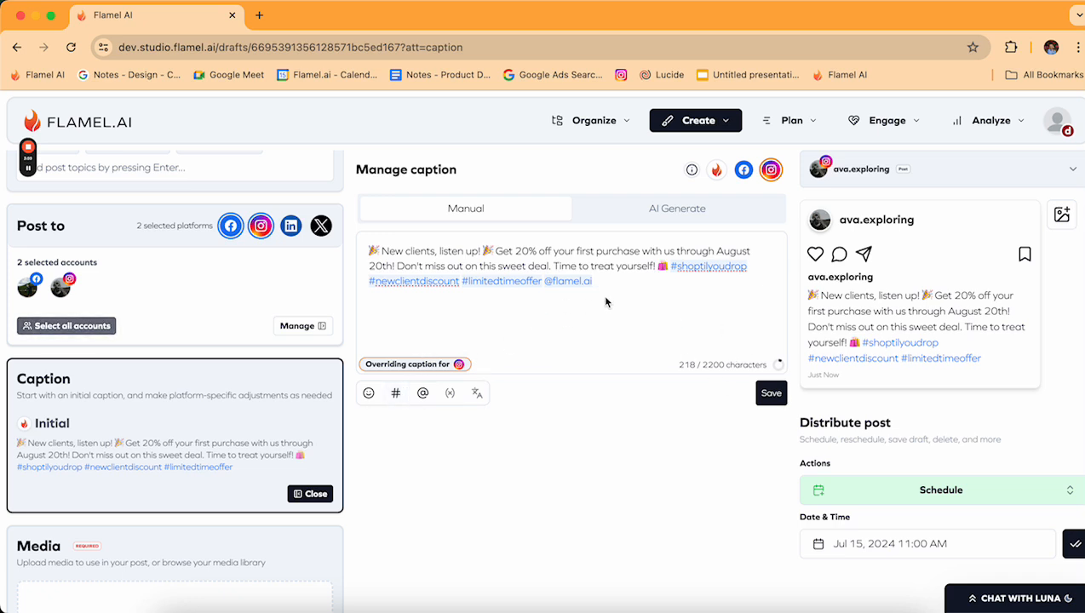
left_click(773, 394)
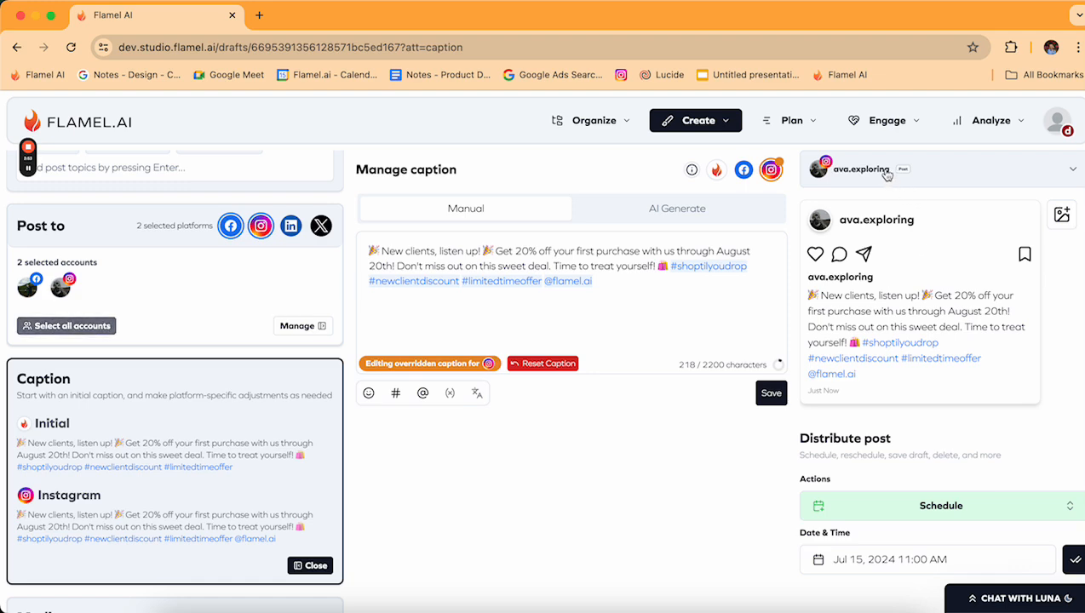
left_click(887, 171)
left_click(851, 211)
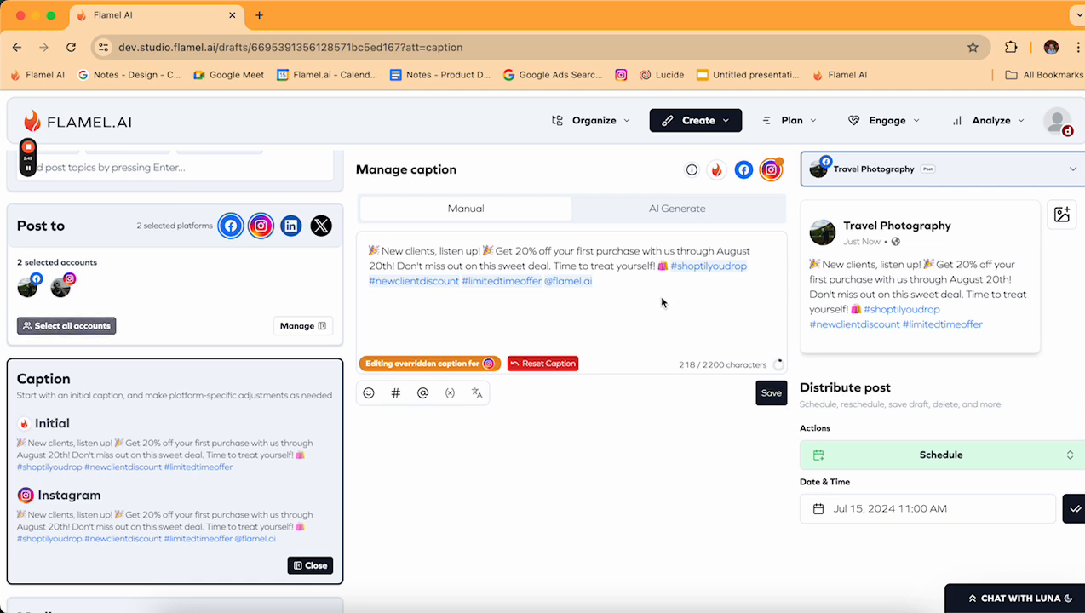
Remove the three hashtags from the Facebook caption and save it as Facebook-only.
left_click(743, 170)
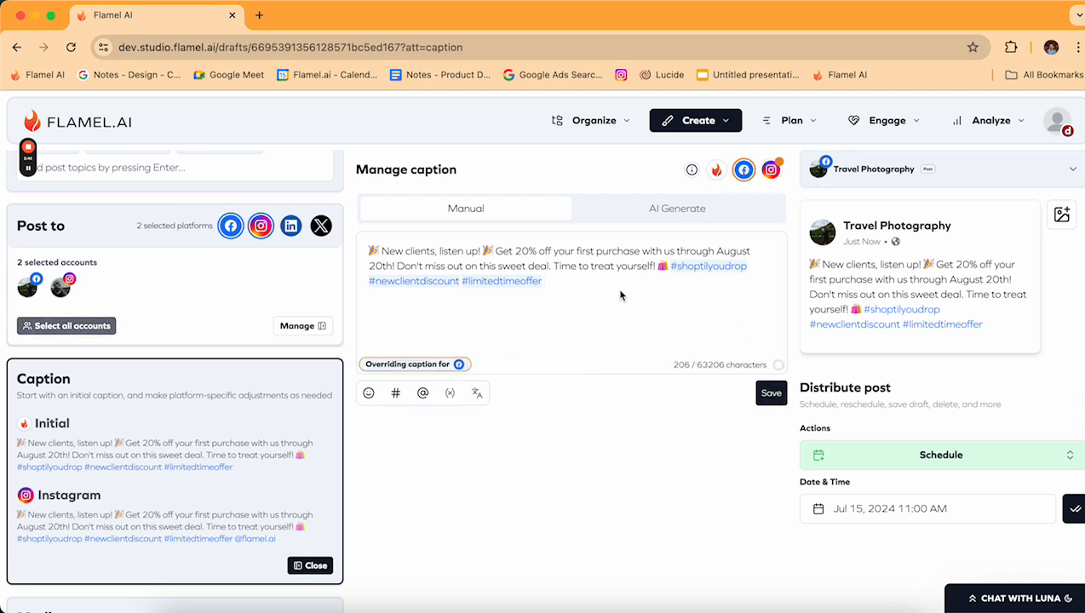
left_click_drag(620, 296, 671, 265)
key("BackSpace")
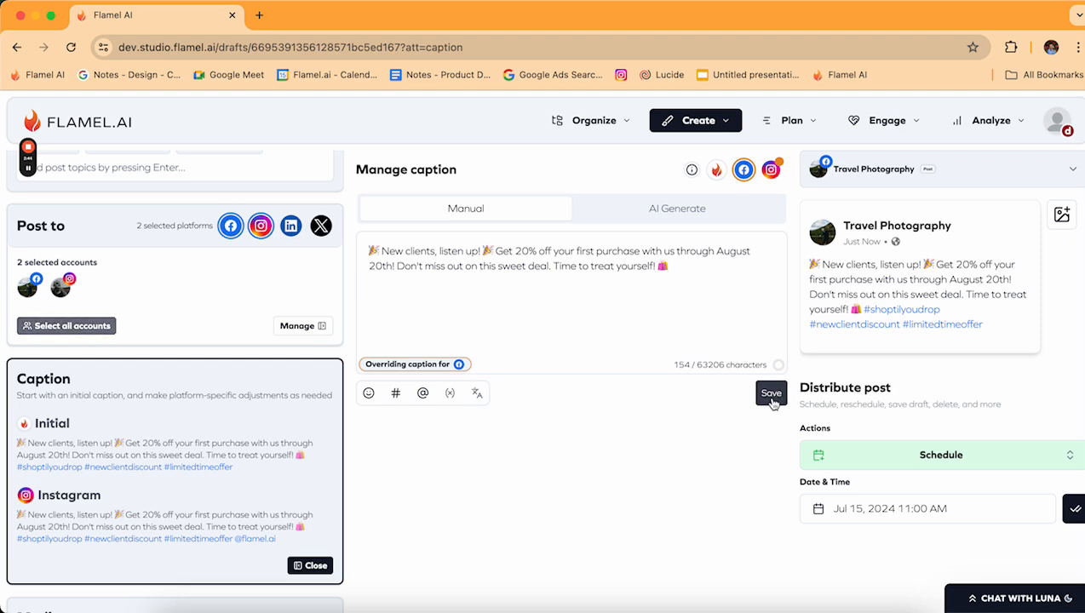
left_click(772, 394)
Switch the preview to the Instagram account.
left_click(954, 171)
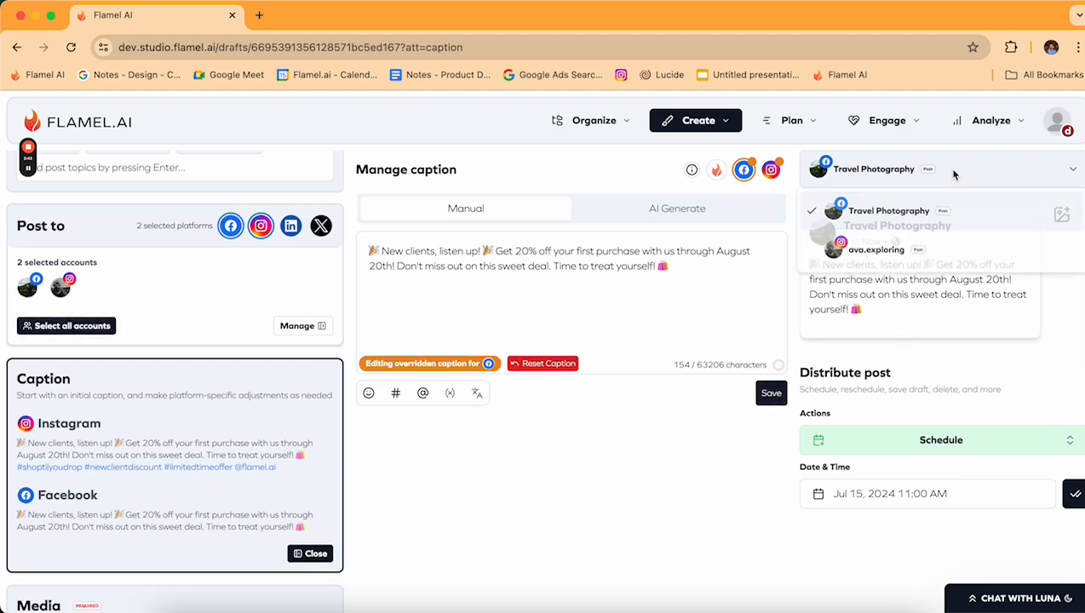
left_click(944, 264)
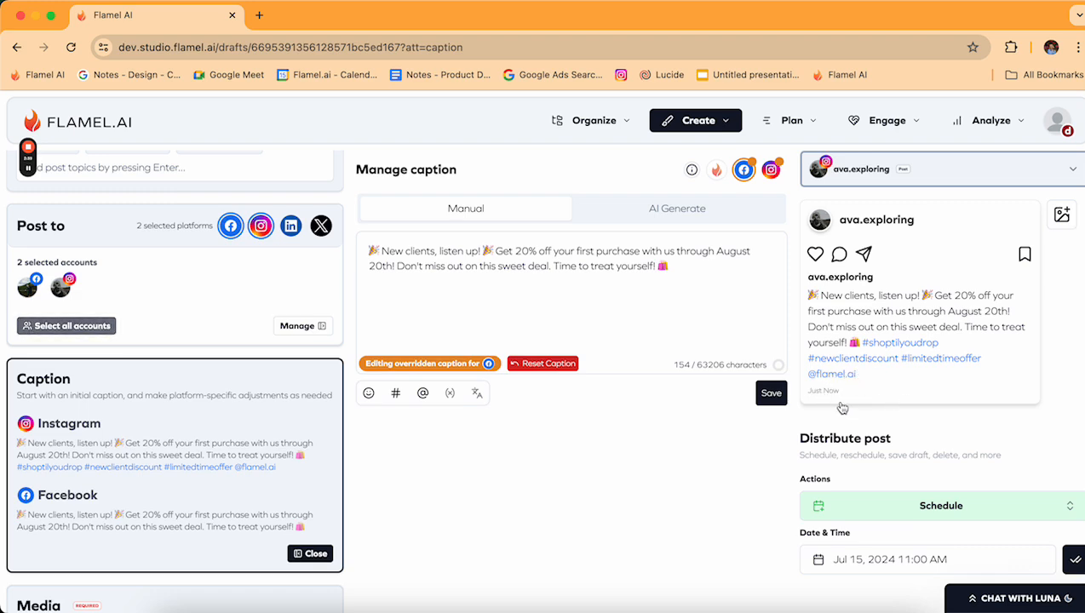
scroll(195, 394, "down", 5)
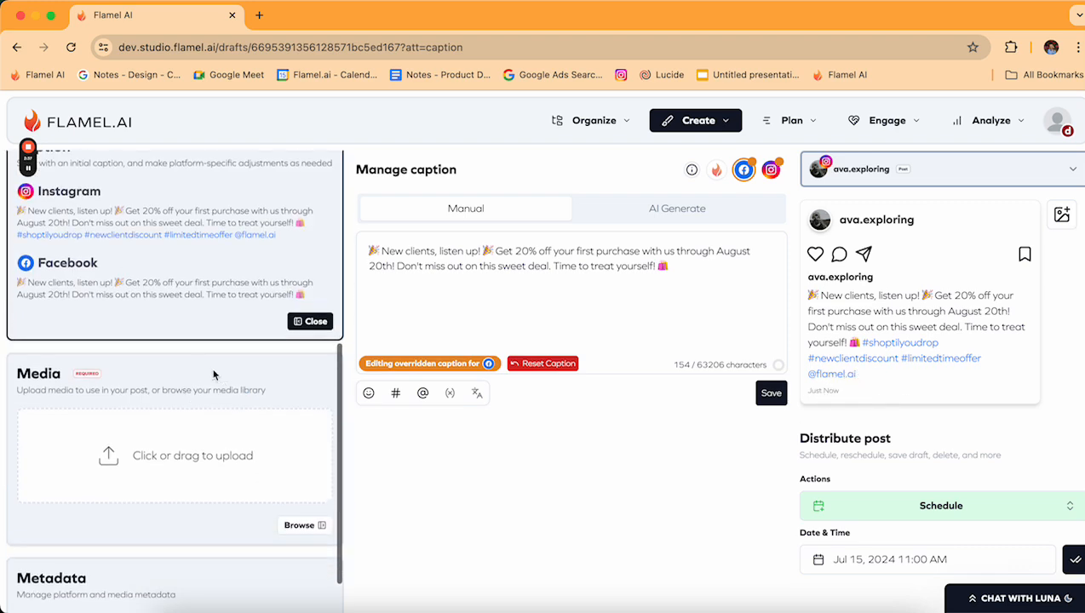
Attach the 20% OFF palm-tree image from the All Media library to the post.
left_click(152, 410)
left_click(742, 463)
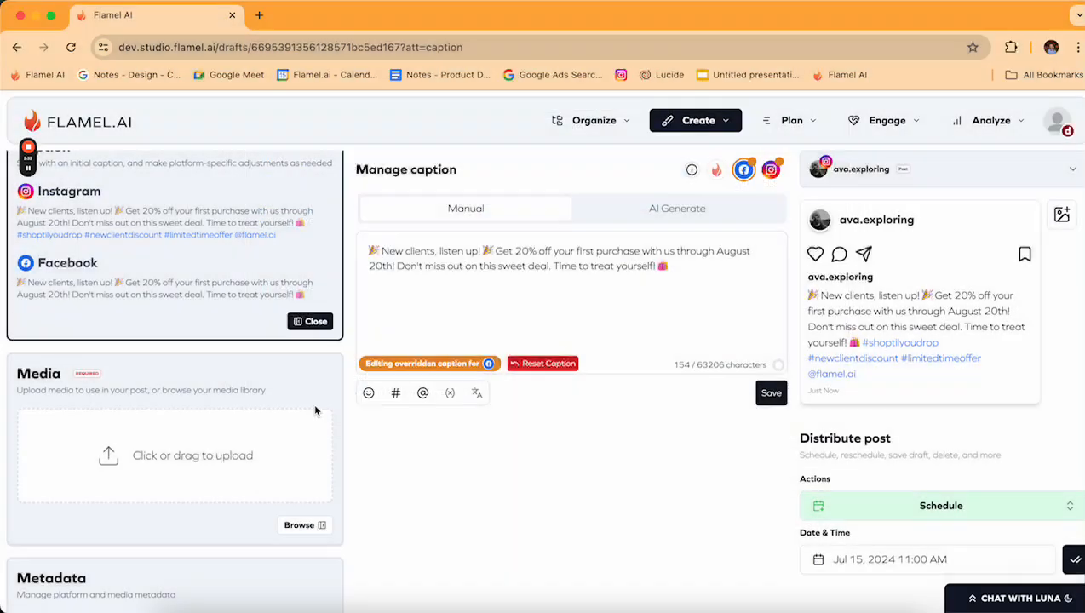
left_click(302, 525)
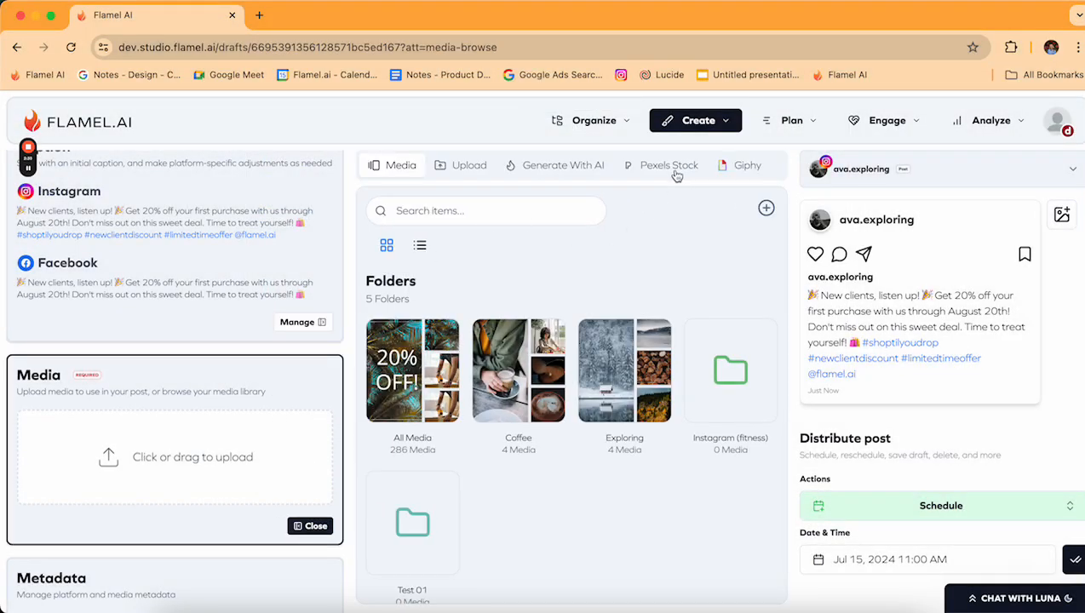
left_click(413, 411)
left_click(405, 435)
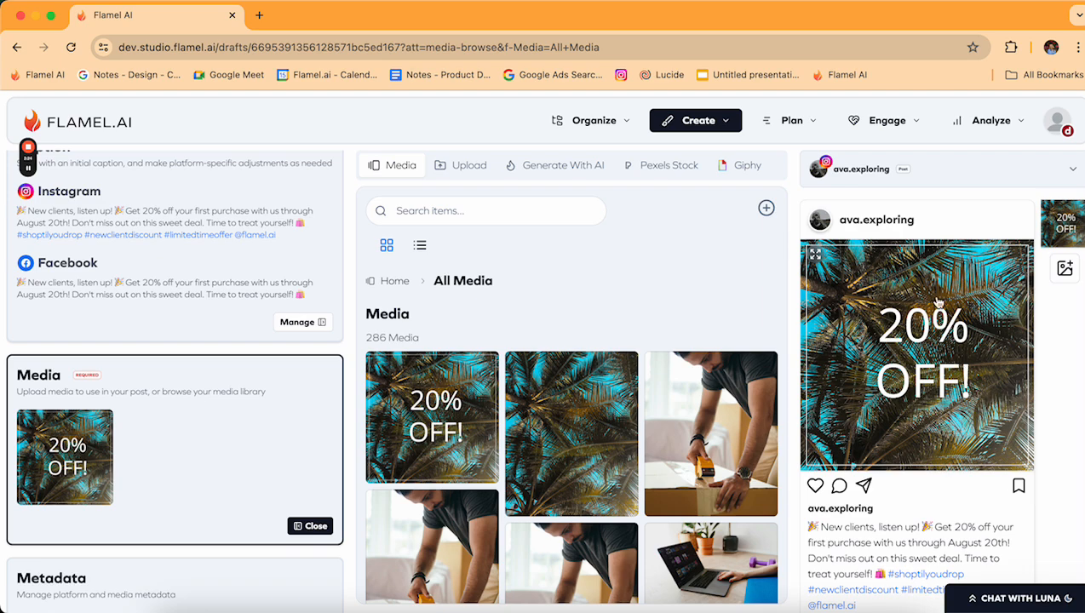
Preview the post as the Facebook page and open its media metadata.
left_click(957, 172)
left_click(928, 209)
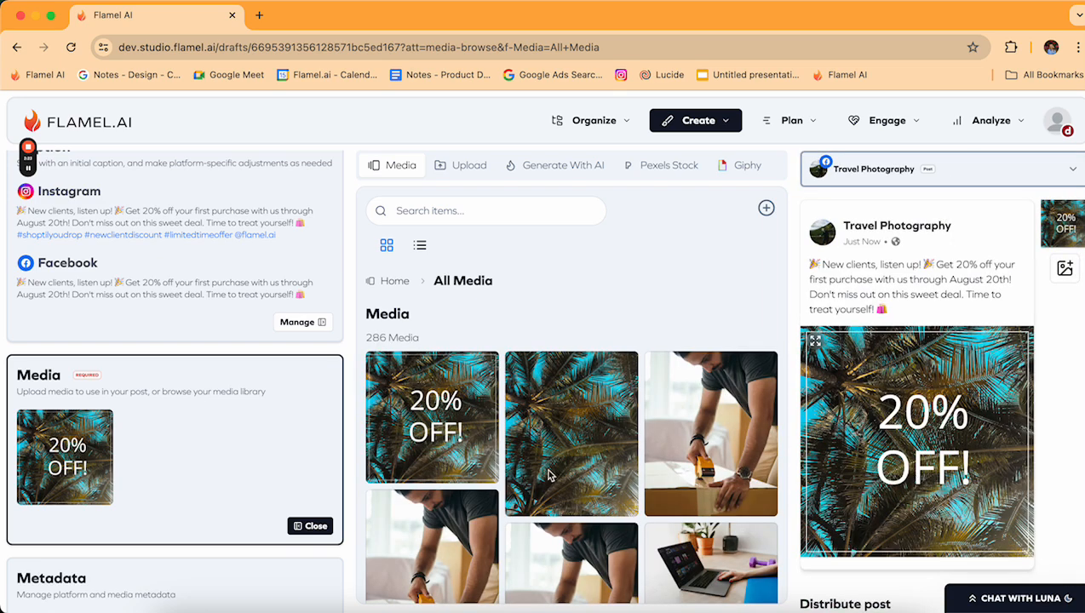
scroll(193, 542, "down", 3)
left_click(199, 428)
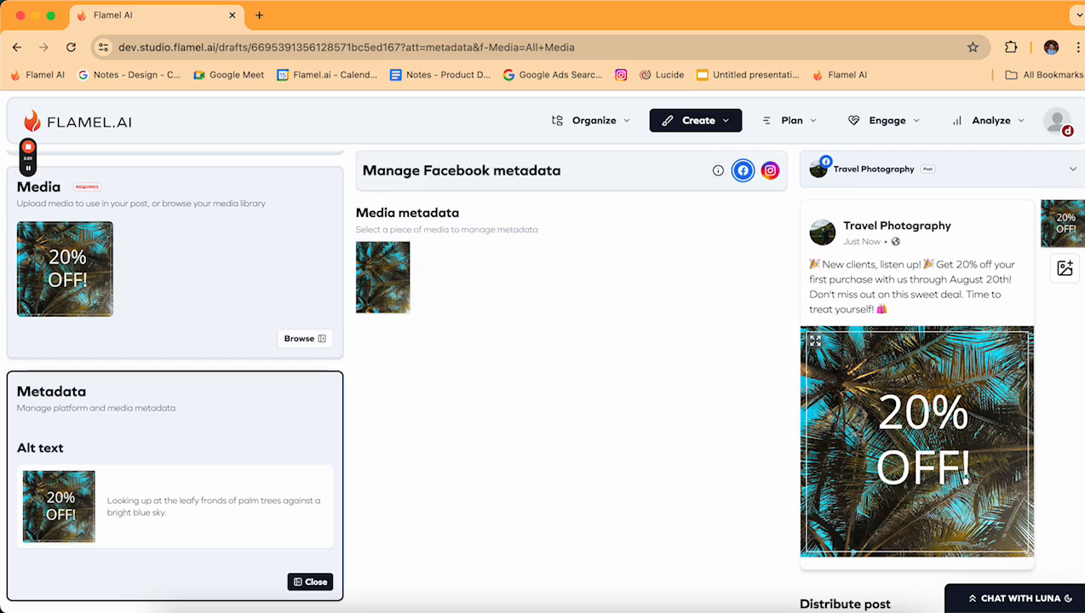
Set the Instagram upload type to Post and open the tagging panel for the 20% OFF image.
left_click(771, 172)
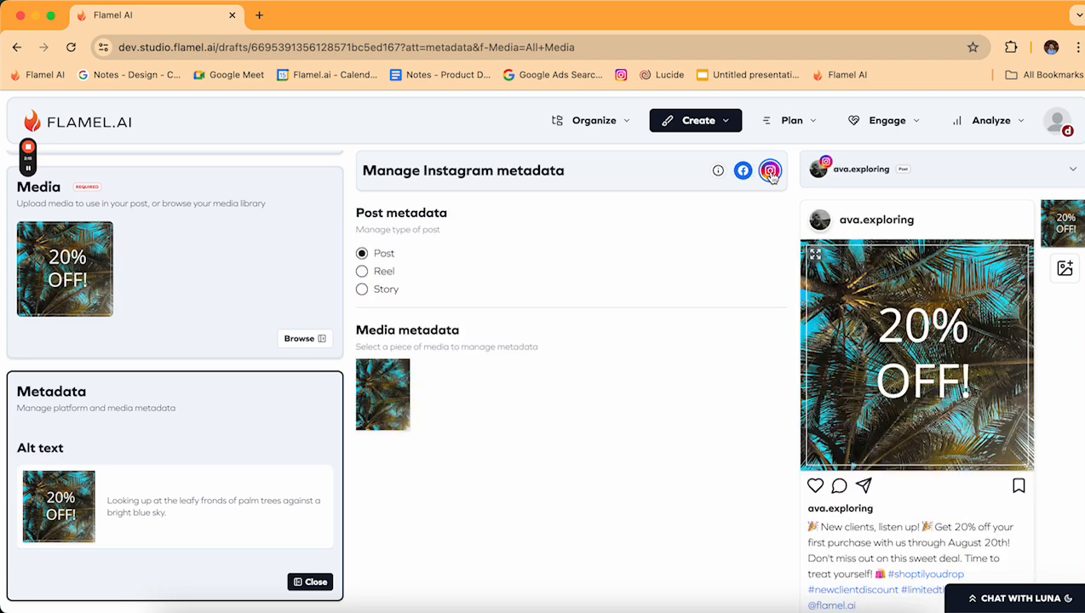
left_click(361, 254)
left_click(382, 392)
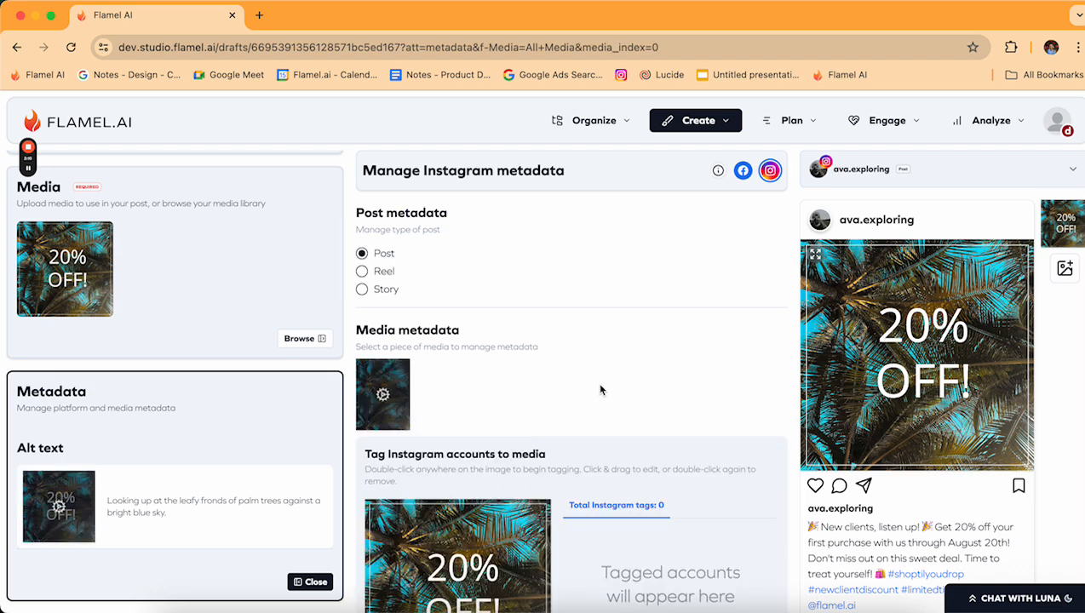
scroll(600, 387, "down", 5)
scroll(467, 417, "down", 1)
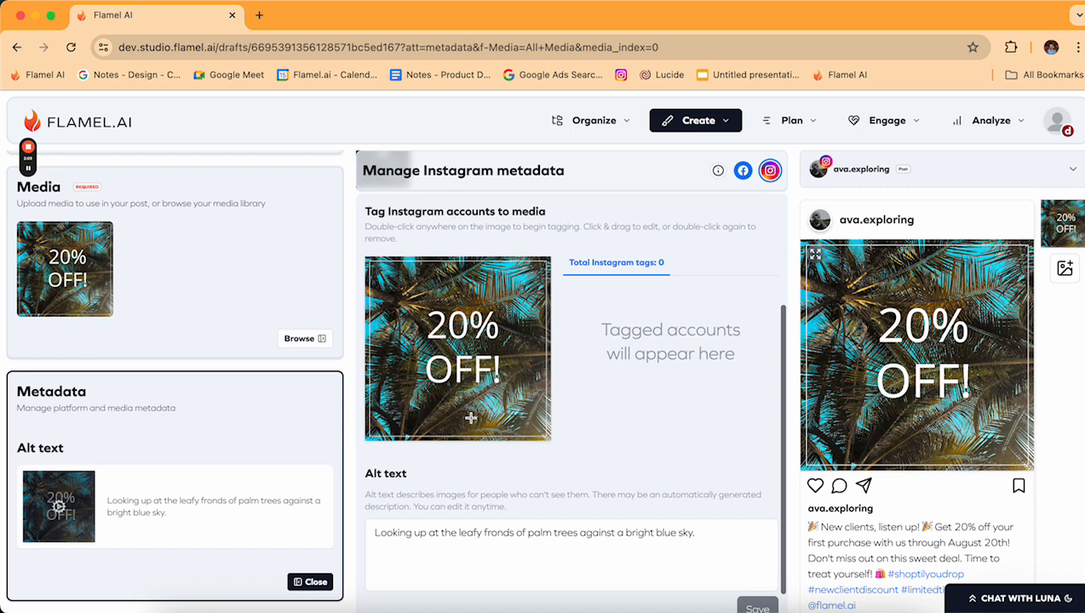
Tag Flamel AI, a recent account and a manually searched account on the image, then view Facebook metadata.
double_click(410, 389)
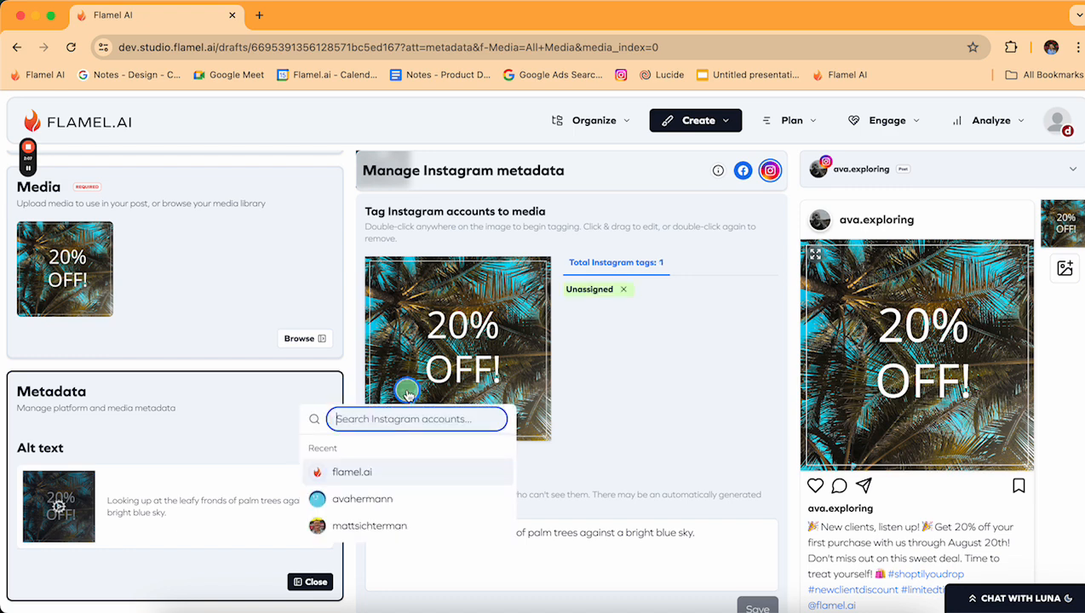
left_click(378, 475)
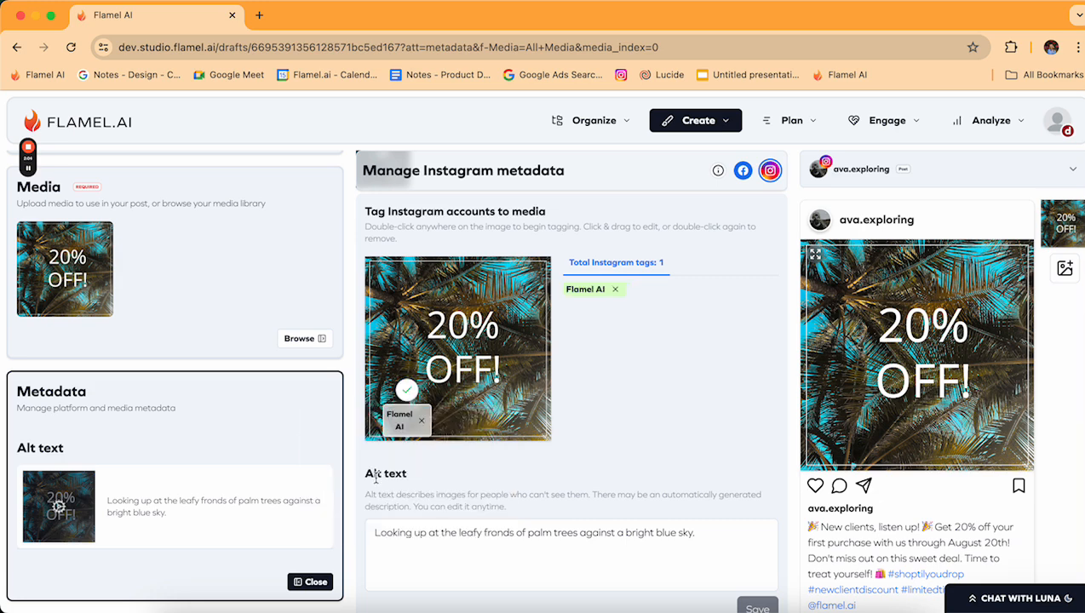
double_click(512, 315)
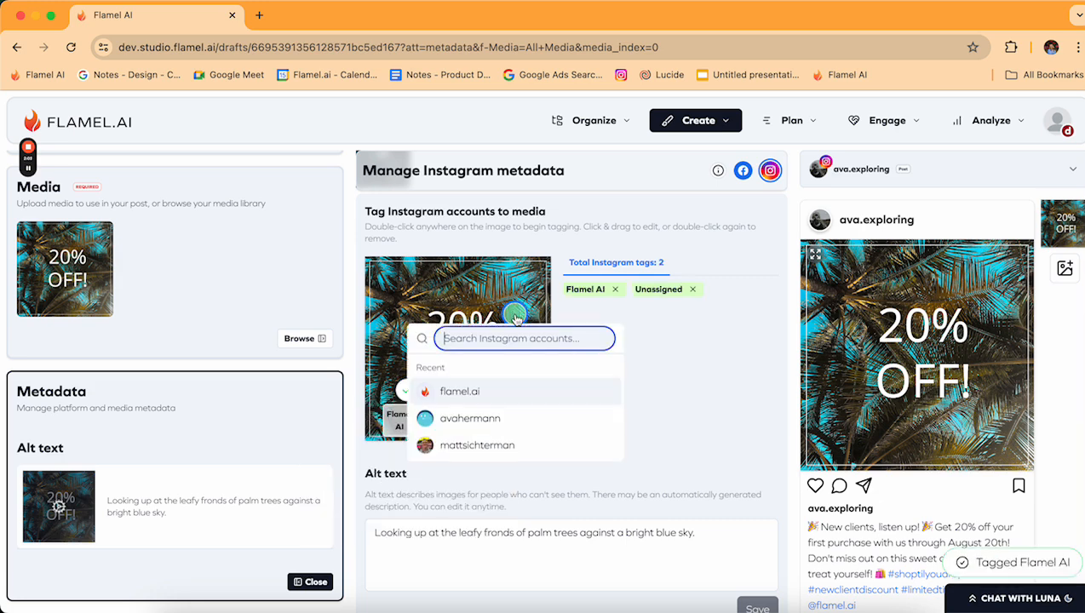
left_click(468, 452)
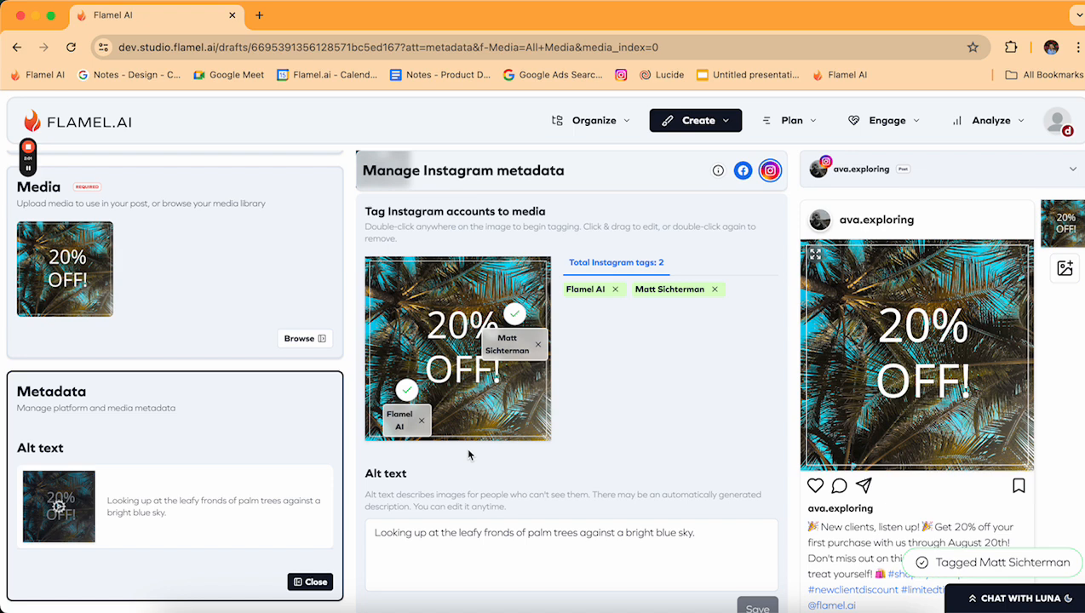
double_click(396, 290)
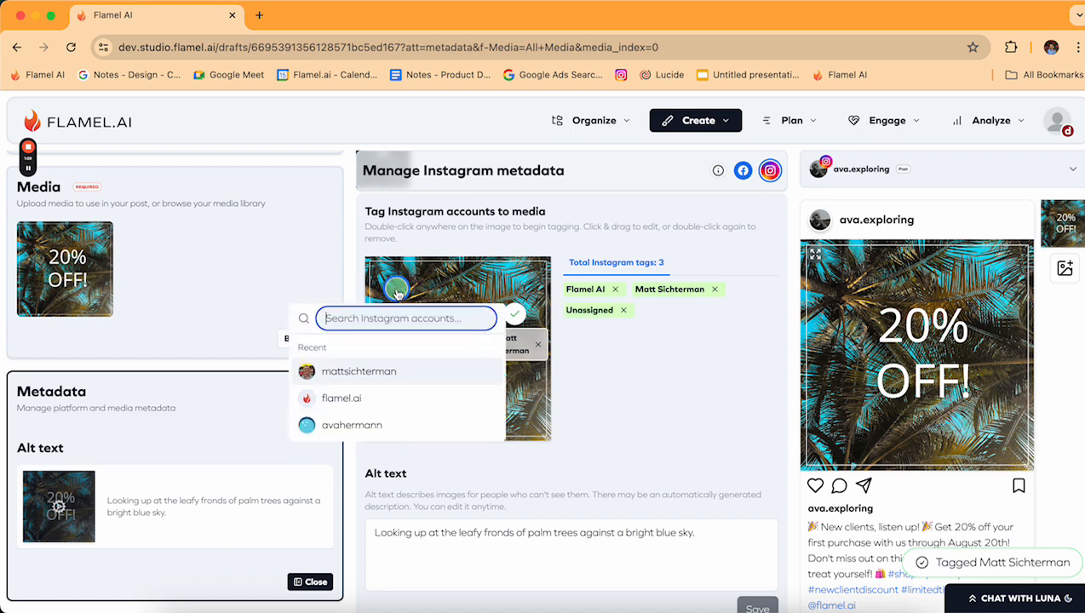
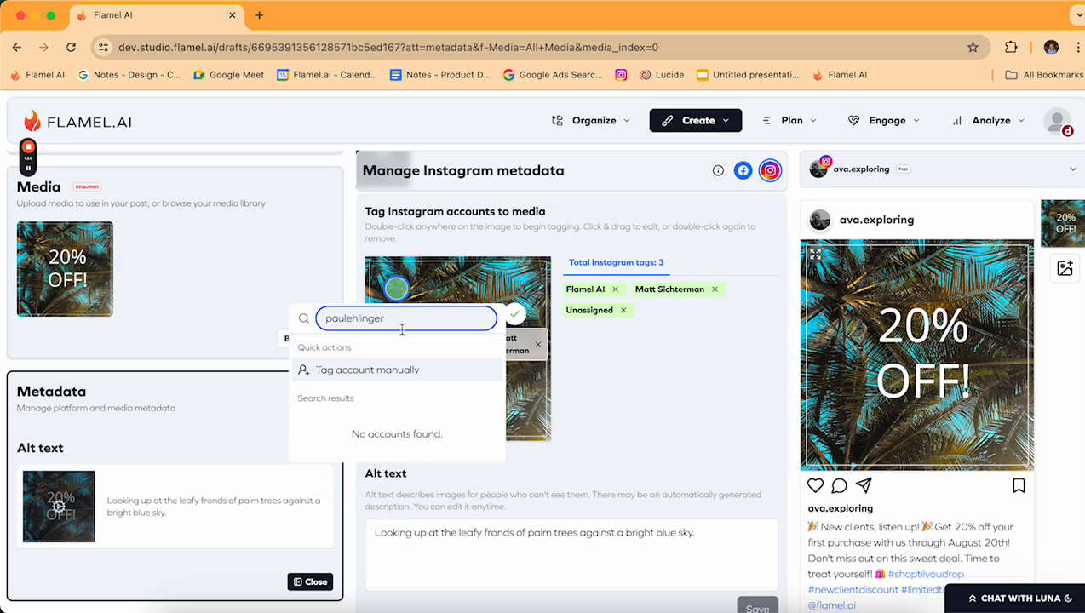
left_click(375, 372)
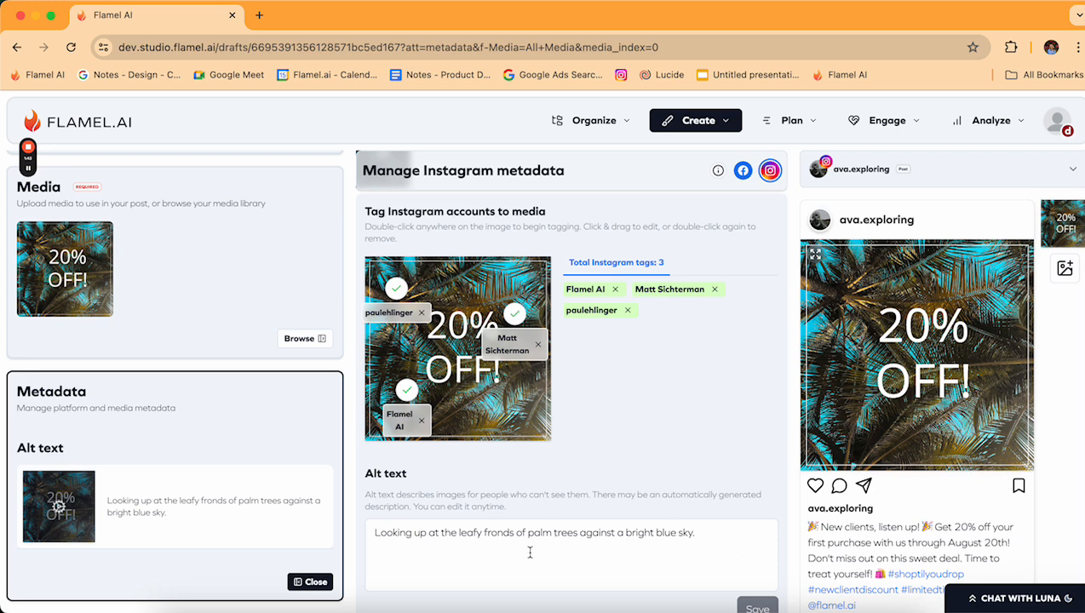
left_click(744, 171)
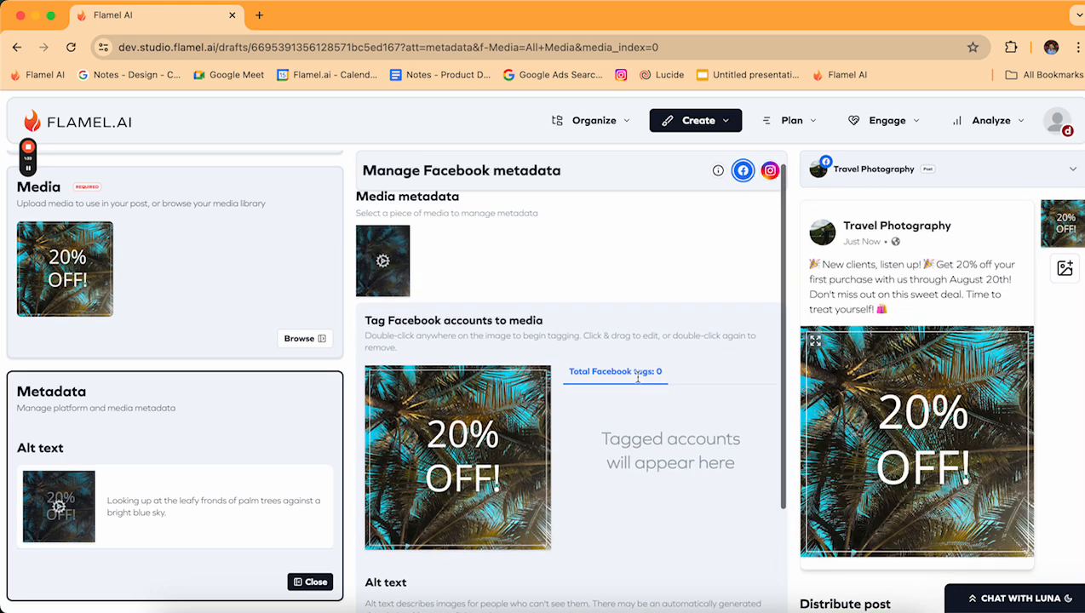
Drag the Instagram image tags to the top-left and bottom-right corners.
left_click(770, 171)
scroll(535, 407, "down", 4)
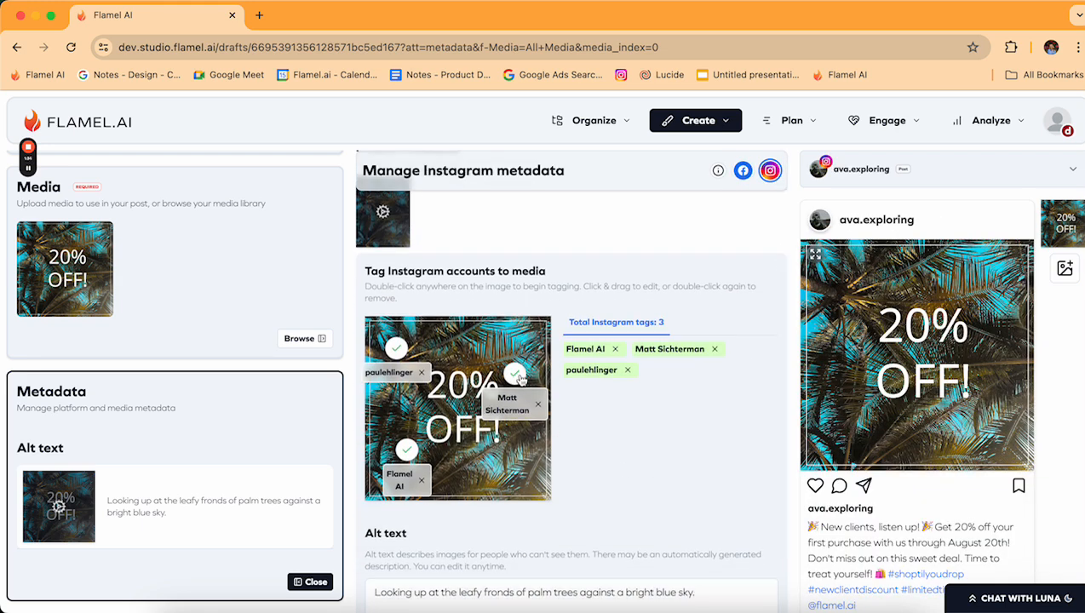
mouse_move(519, 379)
left_mouse_down()
mouse_move(464, 422)
mouse_move(522, 361)
left_mouse_up()
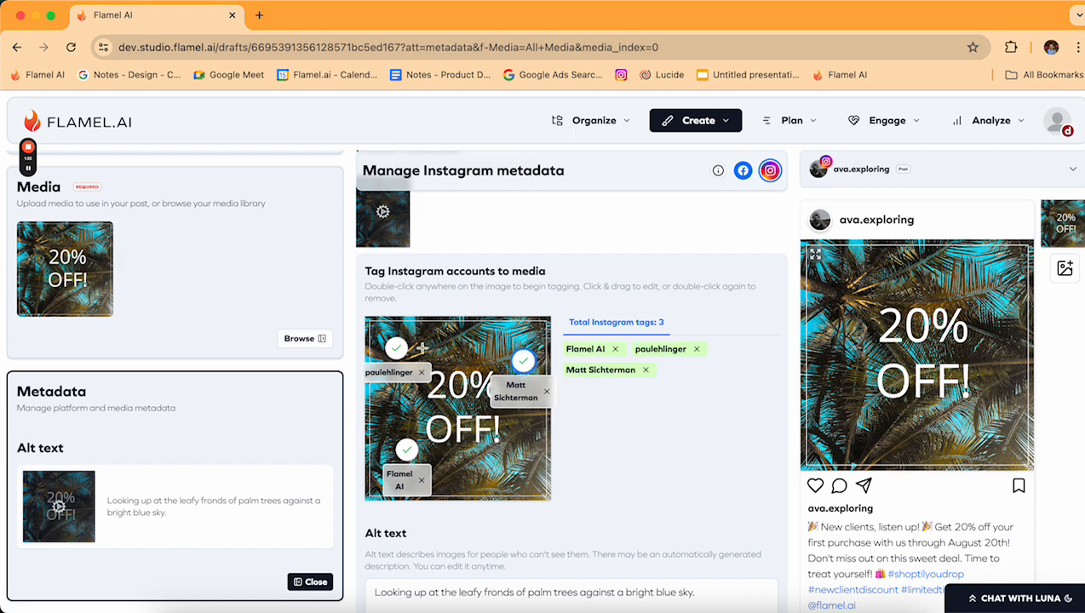
mouse_move(396, 350)
left_mouse_down()
mouse_move(482, 419)
mouse_move(502, 486)
mouse_move(514, 460)
left_mouse_up()
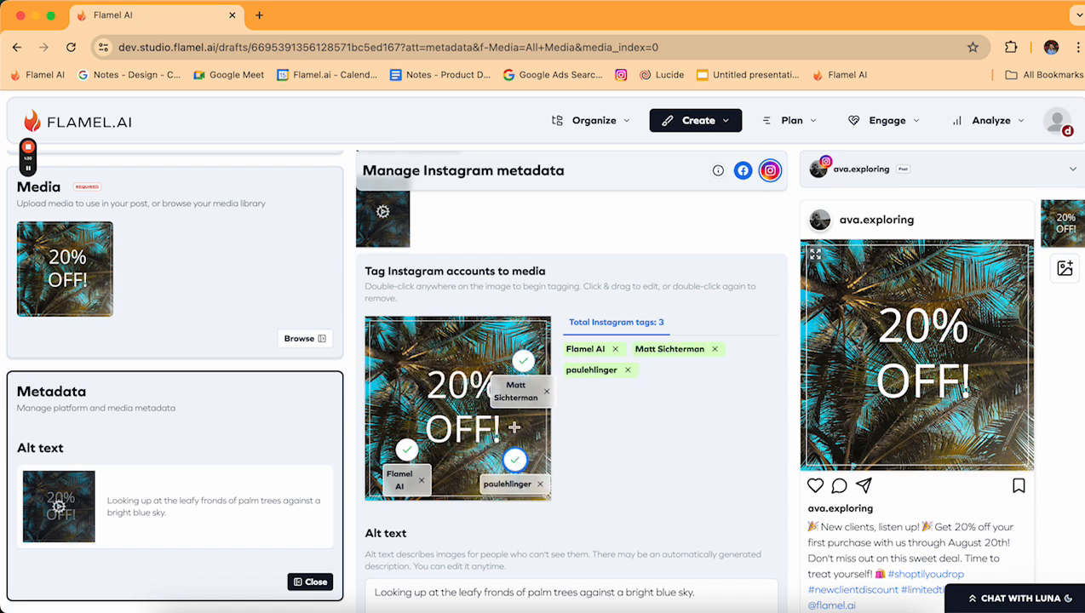
left_click_drag(525, 364, 394, 360)
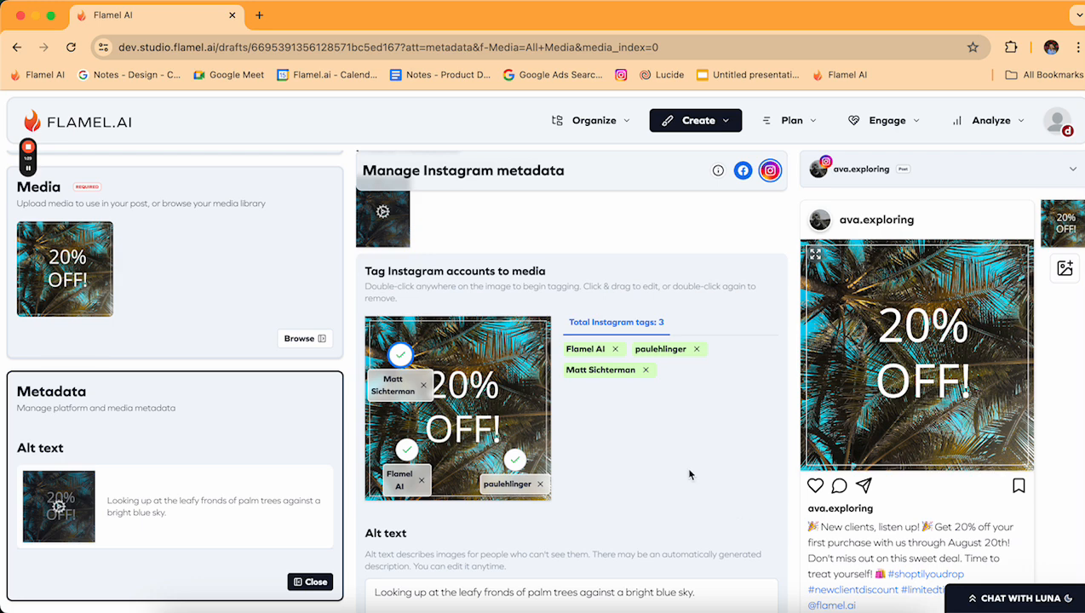
Preview the post as the Travel Photography Facebook page.
left_click(958, 173)
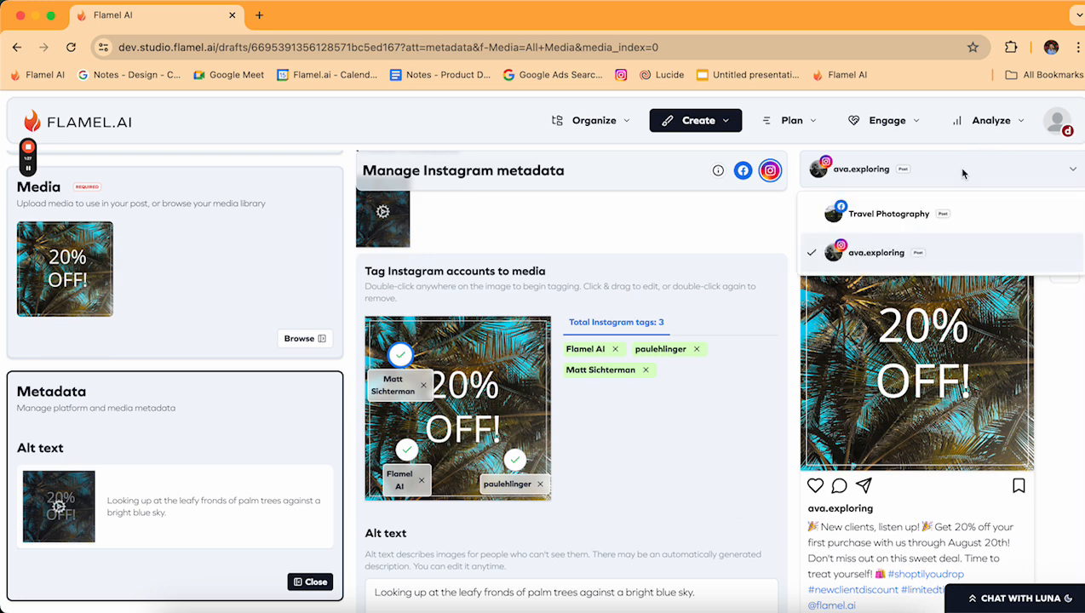
left_click(1036, 222)
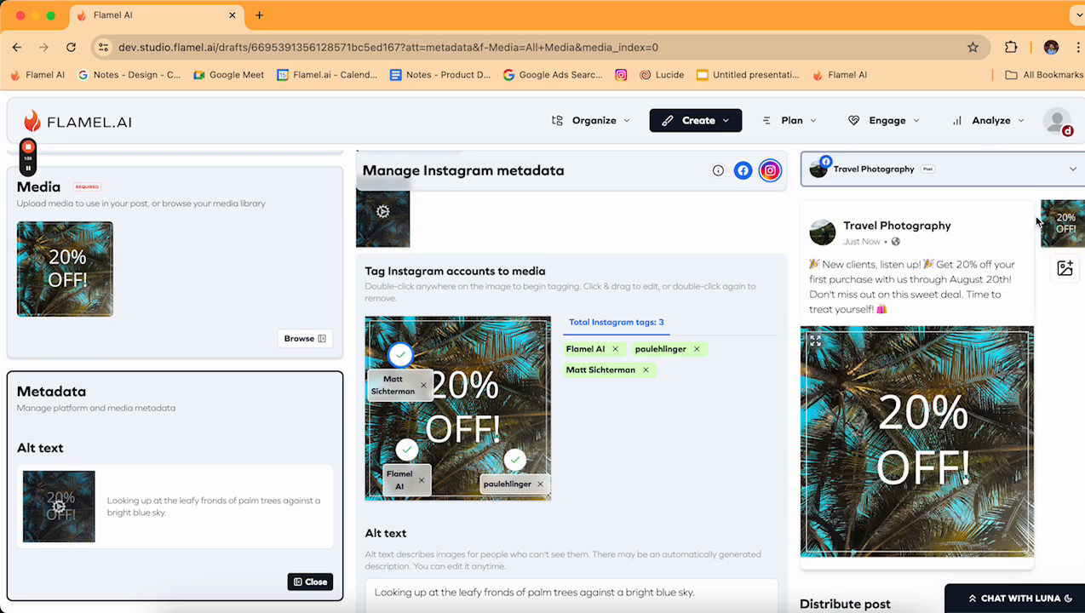
left_click(945, 179)
Preview as Instagram, then schedule the post for Jul 24, 2024 at 12:00 PM.
left_click(954, 253)
scroll(924, 445, "down", 5)
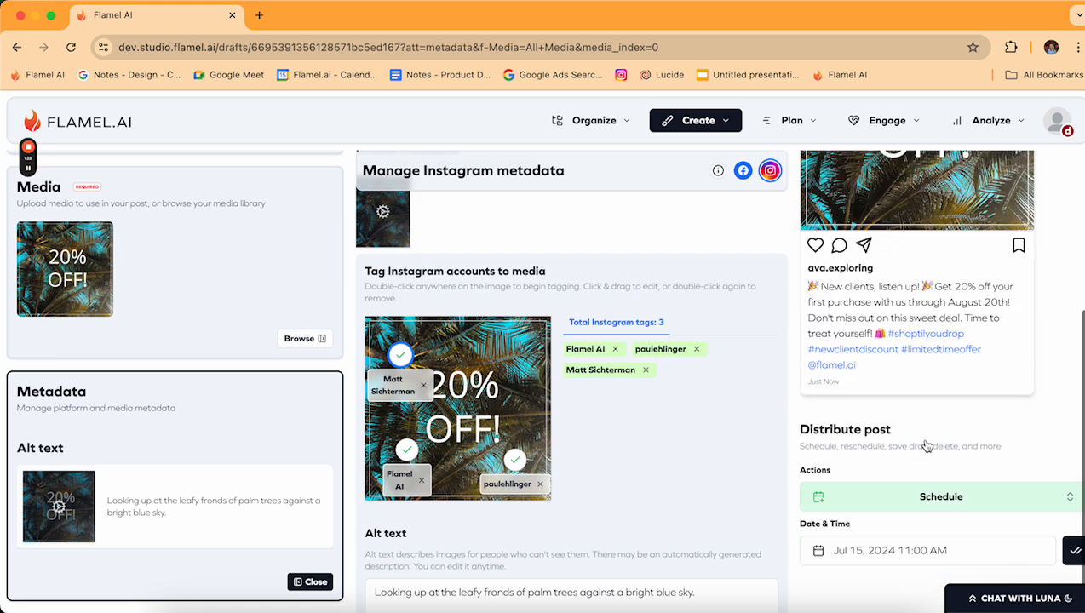
left_click(900, 553)
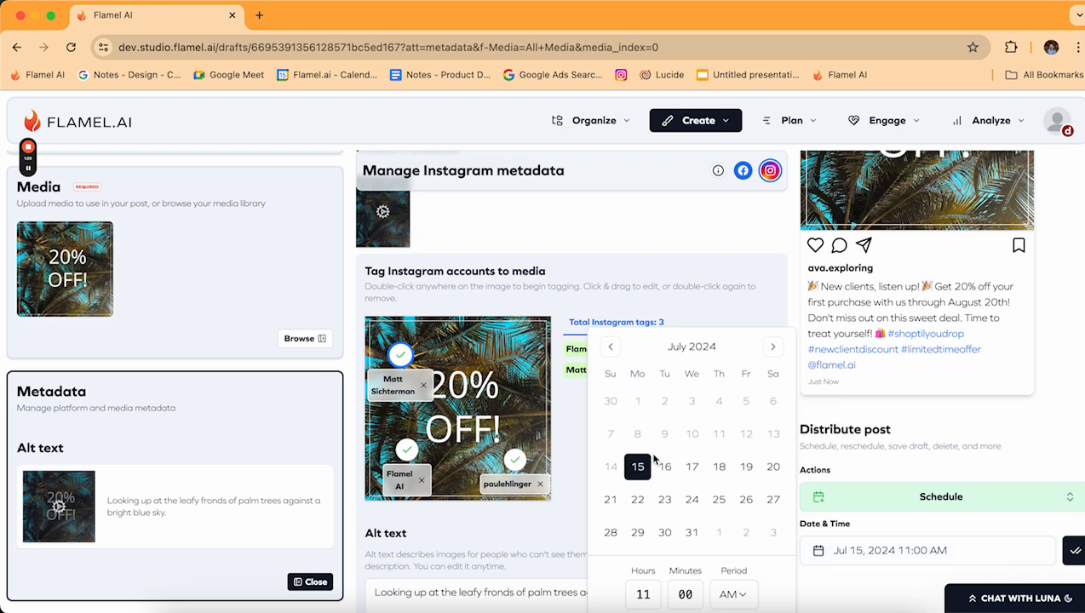
left_click(691, 499)
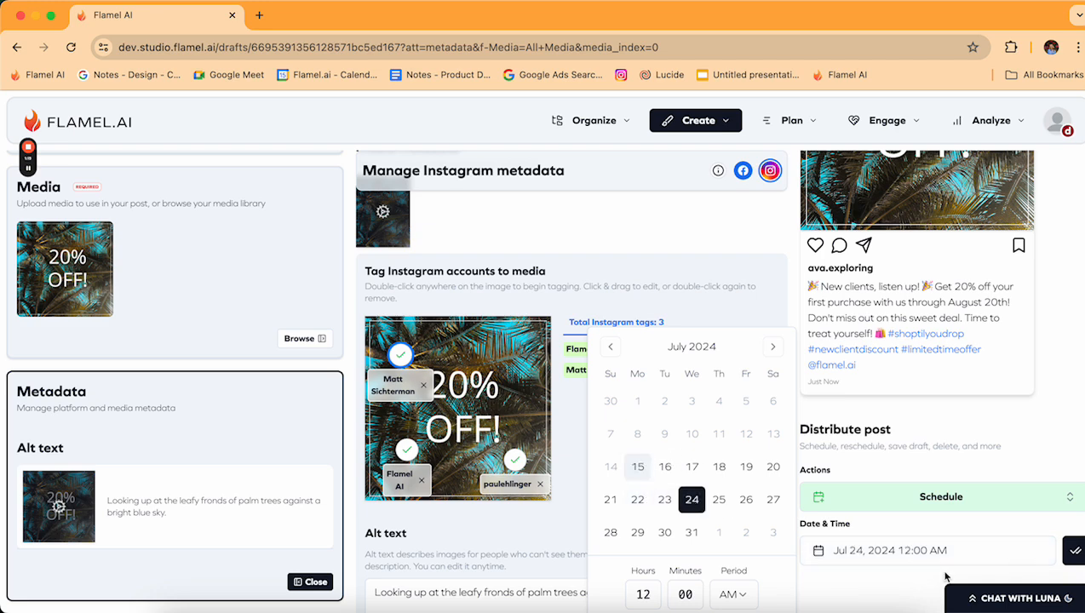
left_click(757, 597)
left_click(746, 567)
left_click(928, 597)
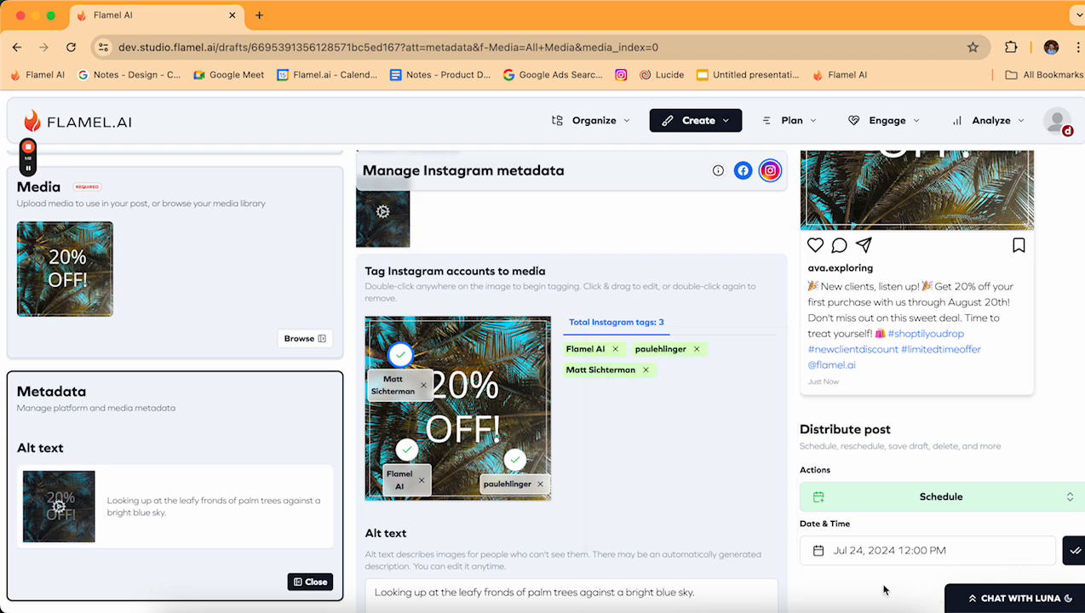
left_click(1077, 551)
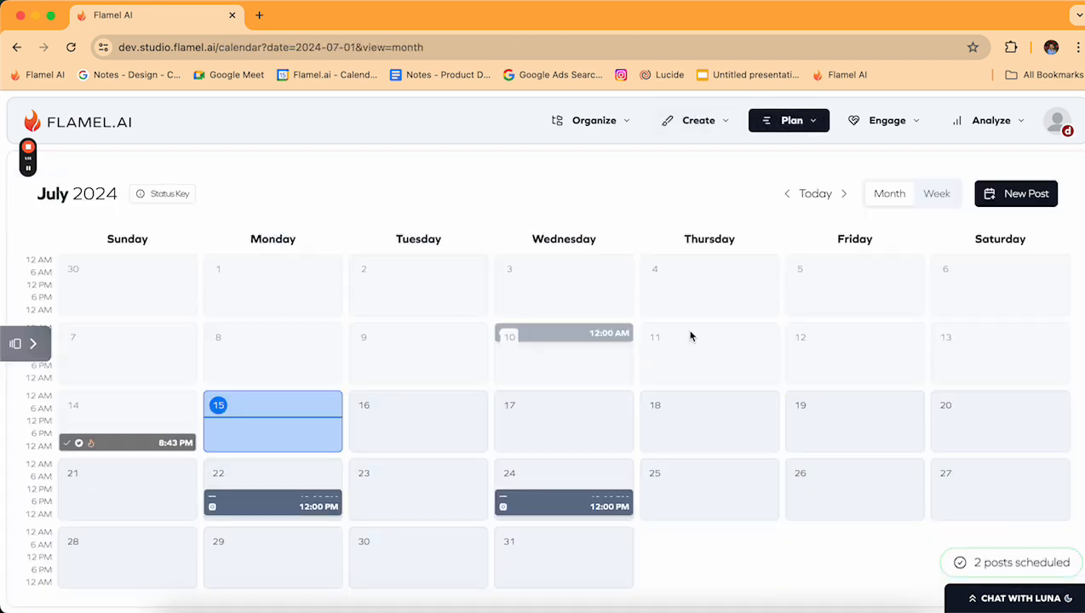